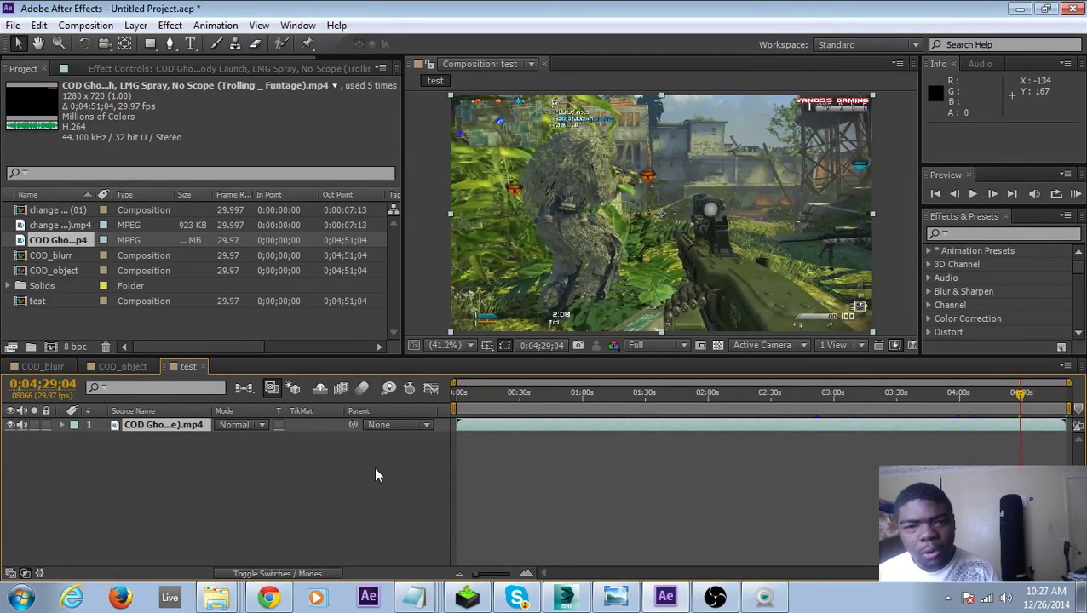
- Duplicate the gameplay video layer in the test composition
click(169, 44)
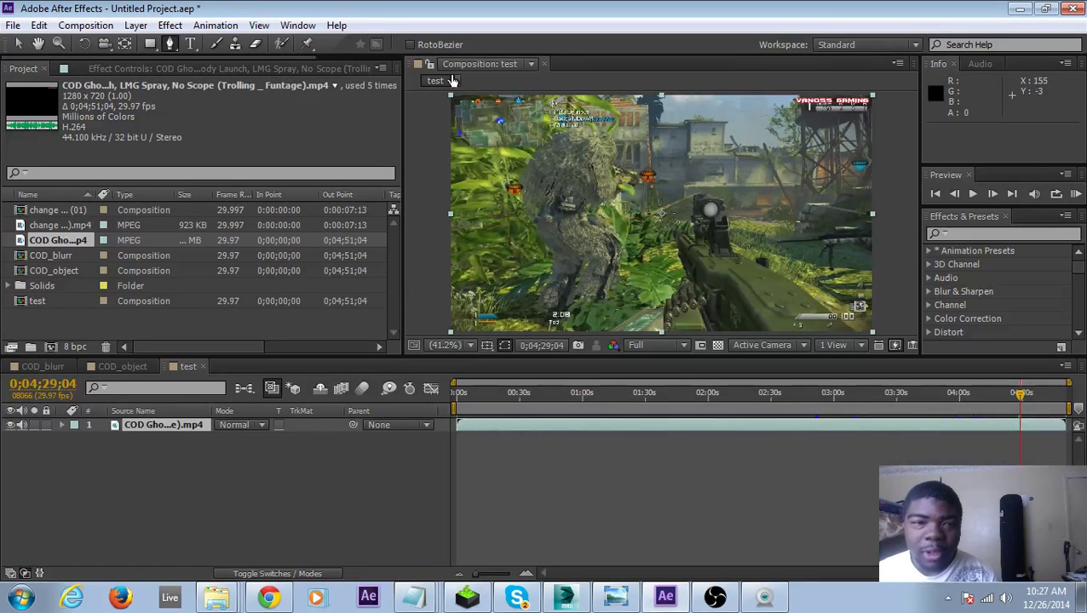
click(62, 44)
click(548, 271)
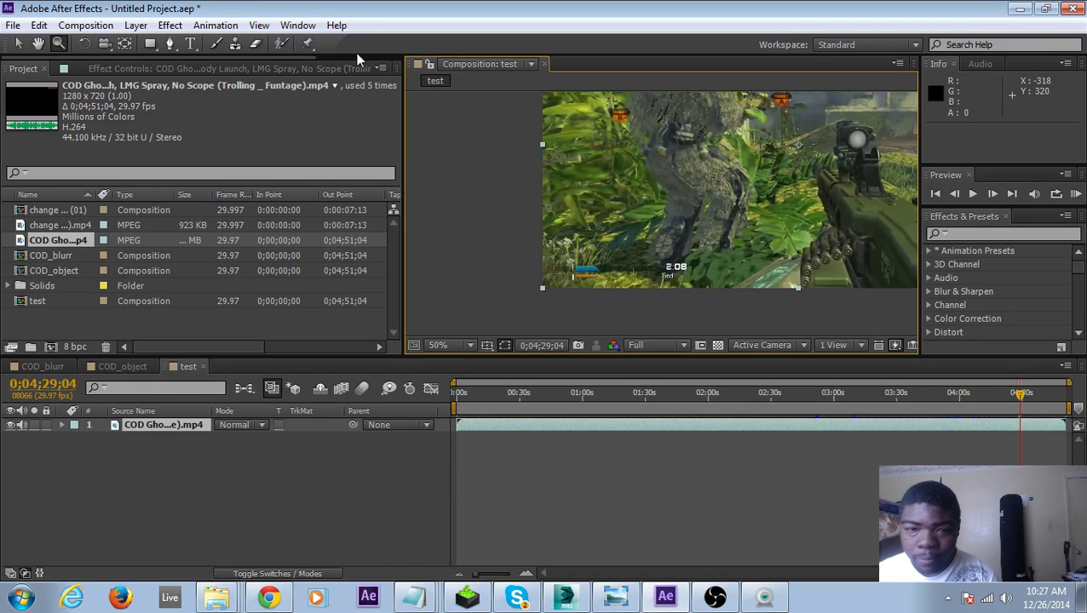
click(173, 44)
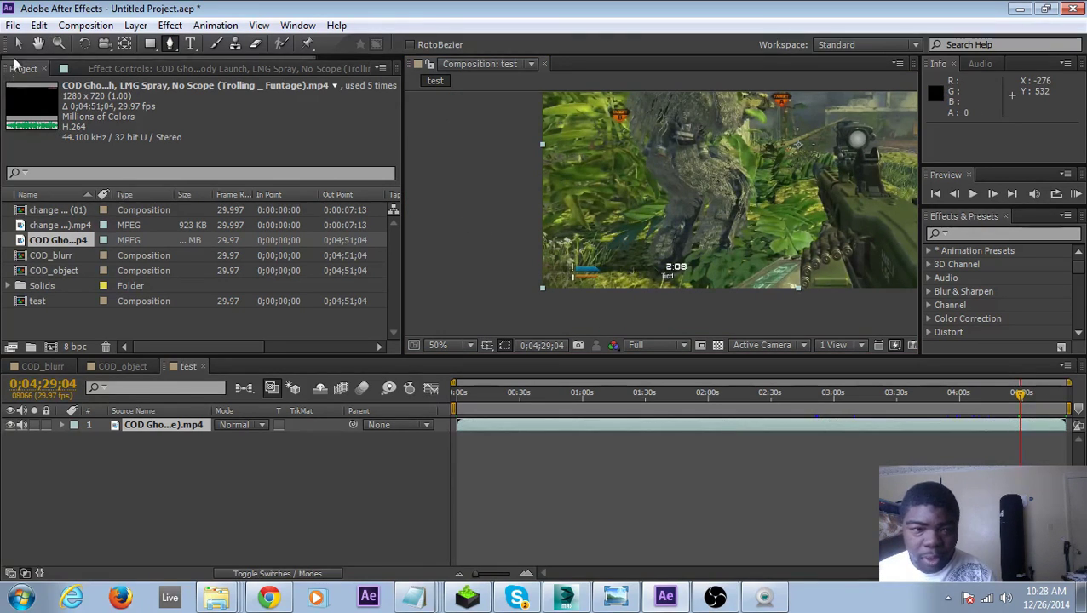
click(18, 43)
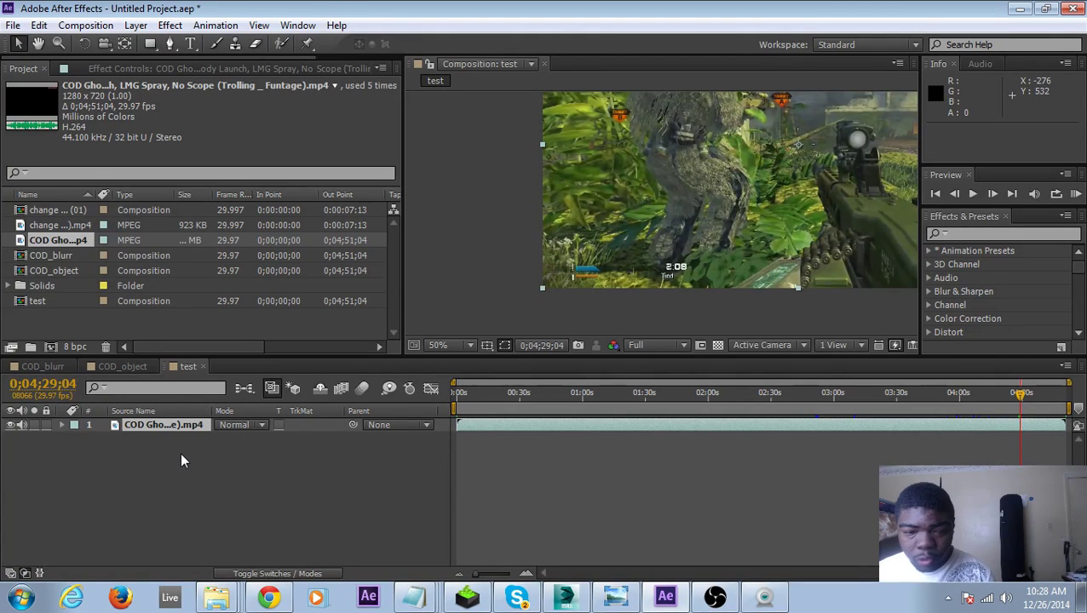
key(ctrl+d)
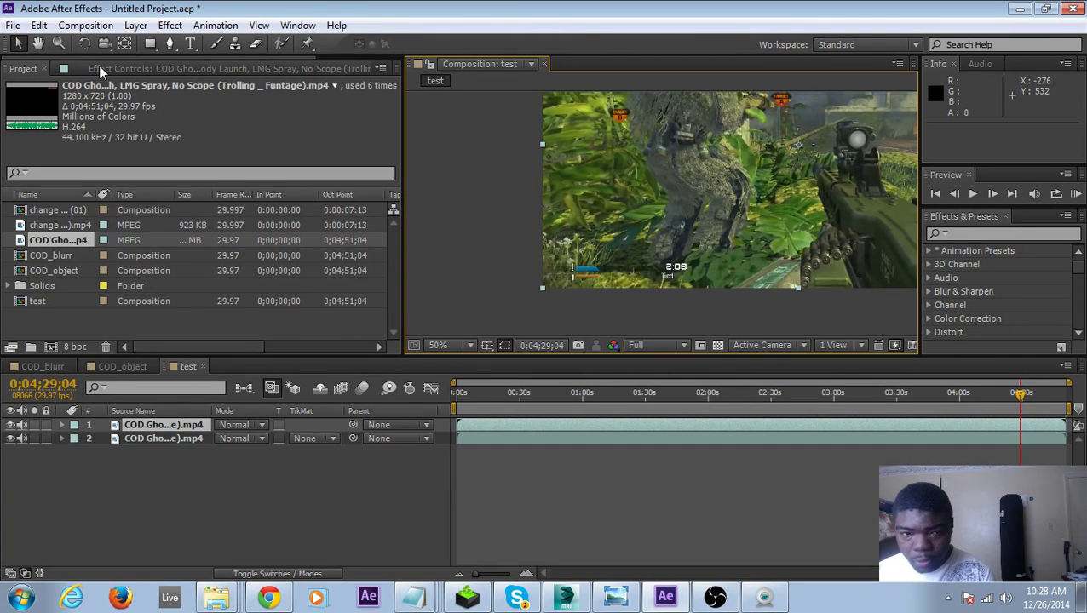
click(169, 44)
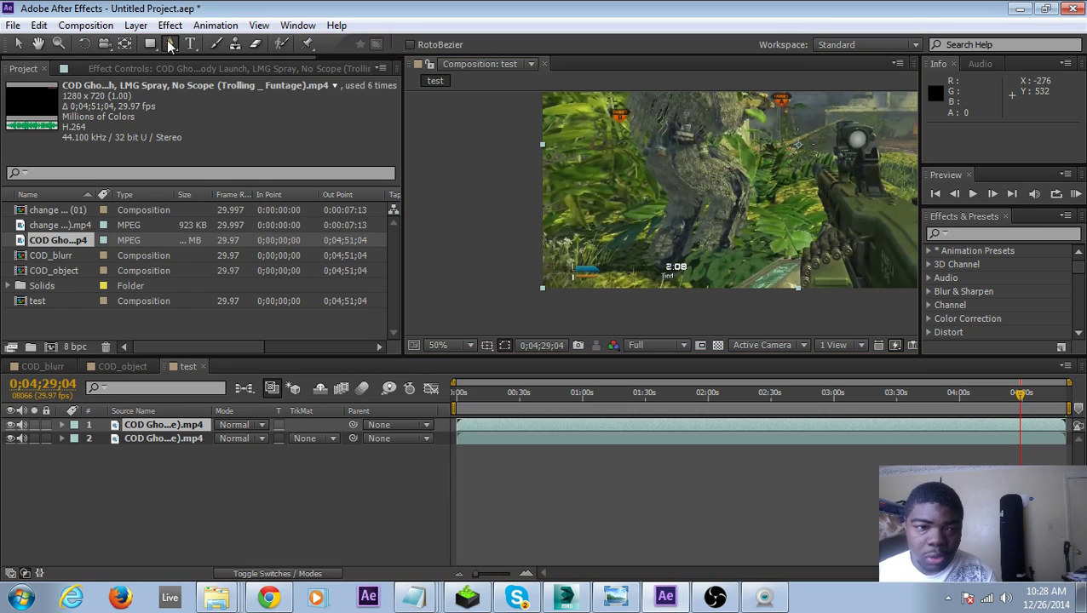
click(40, 24)
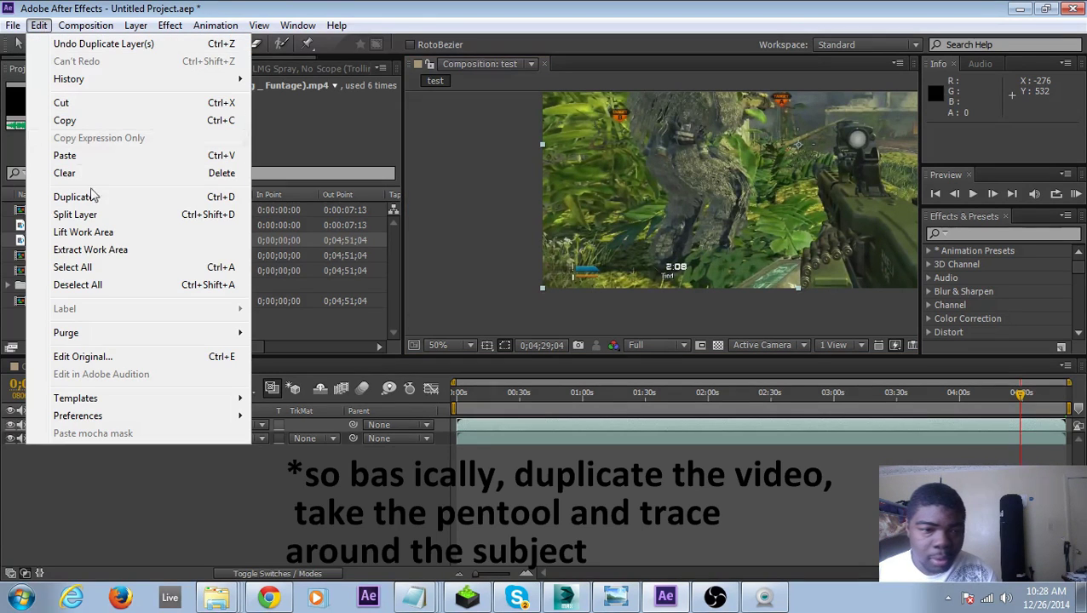
click(170, 25)
click(570, 9)
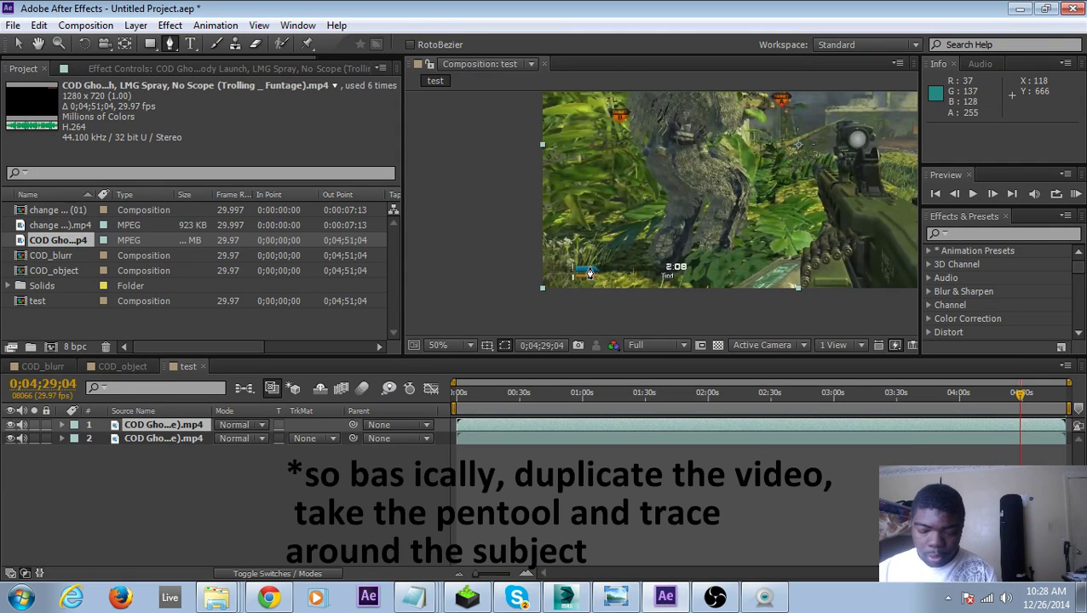
key(p)
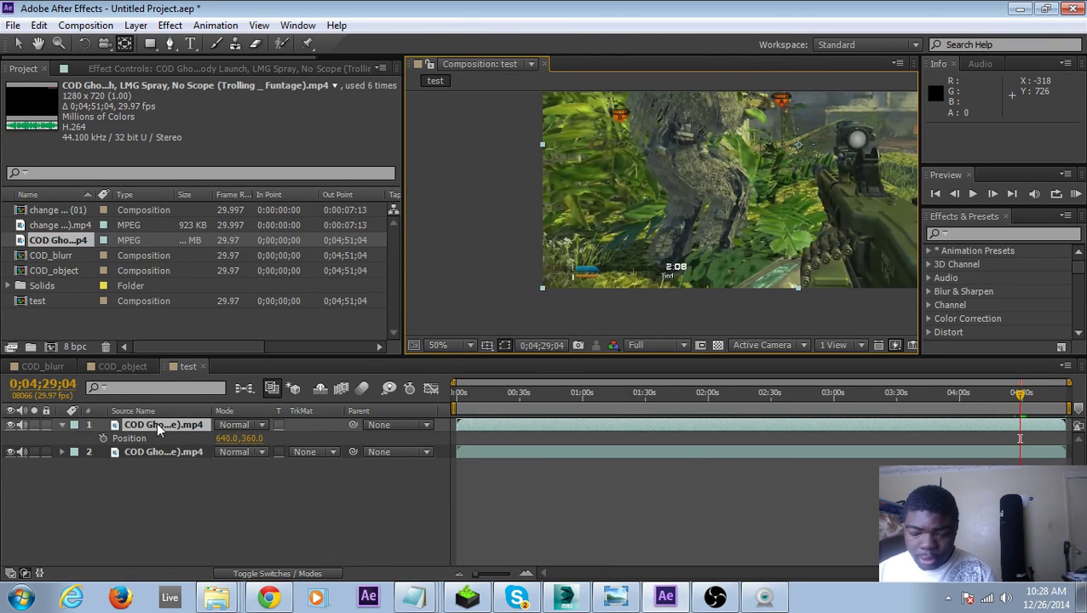
- Rename the upper duplicate video layer as "copy"
key(Return)
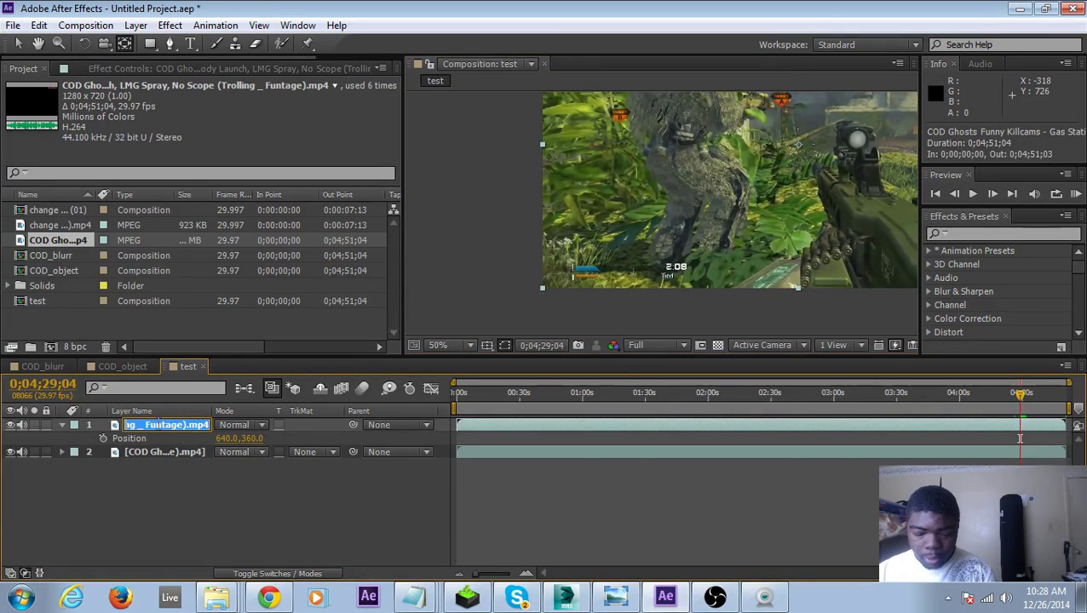
text(copy)
key(Return)
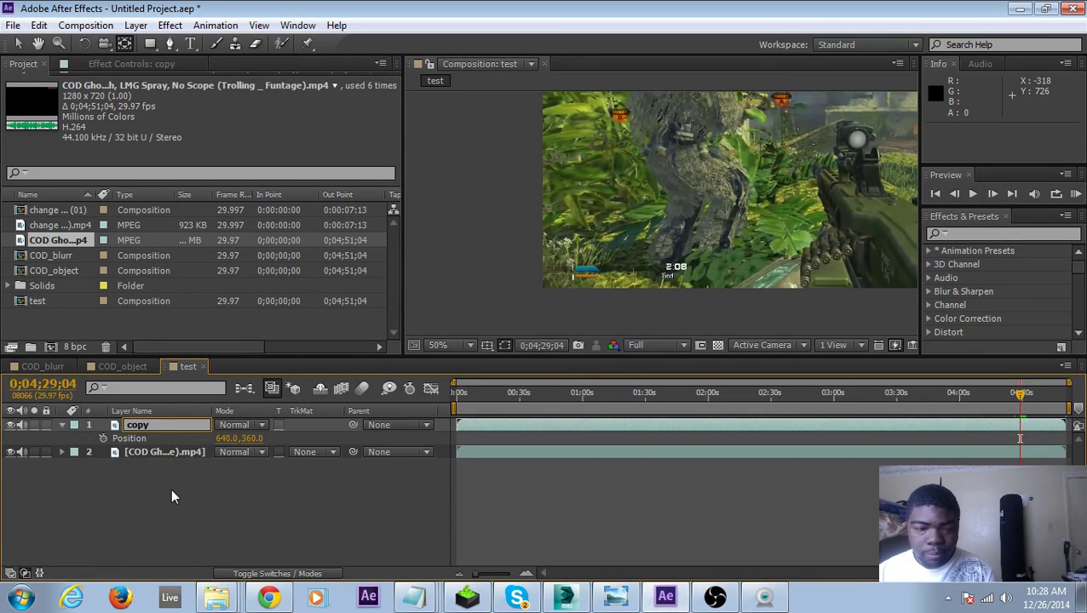
click(170, 488)
key(g)
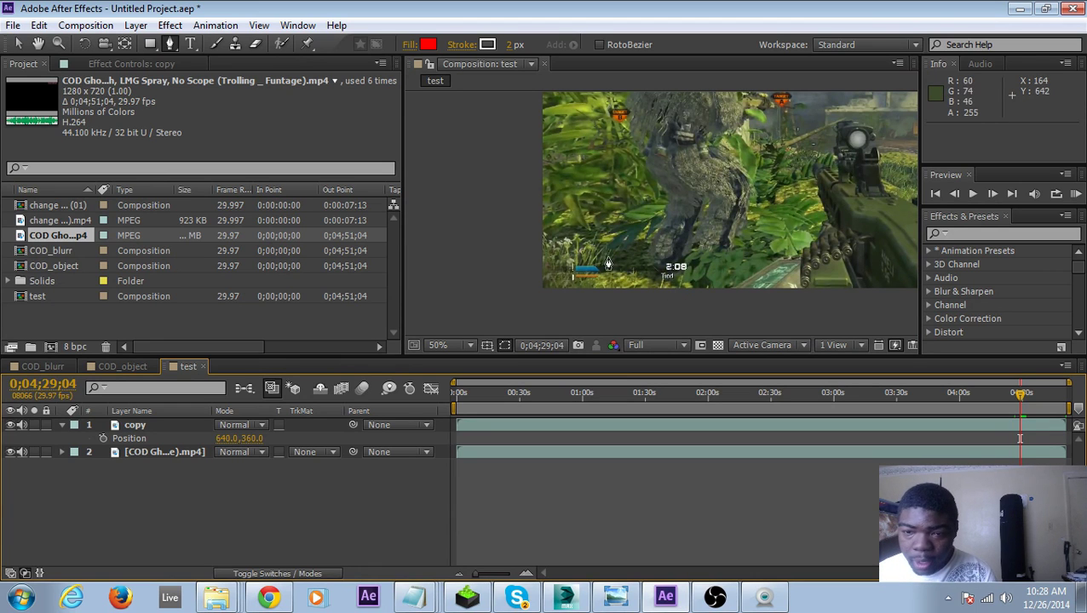
click(644, 253)
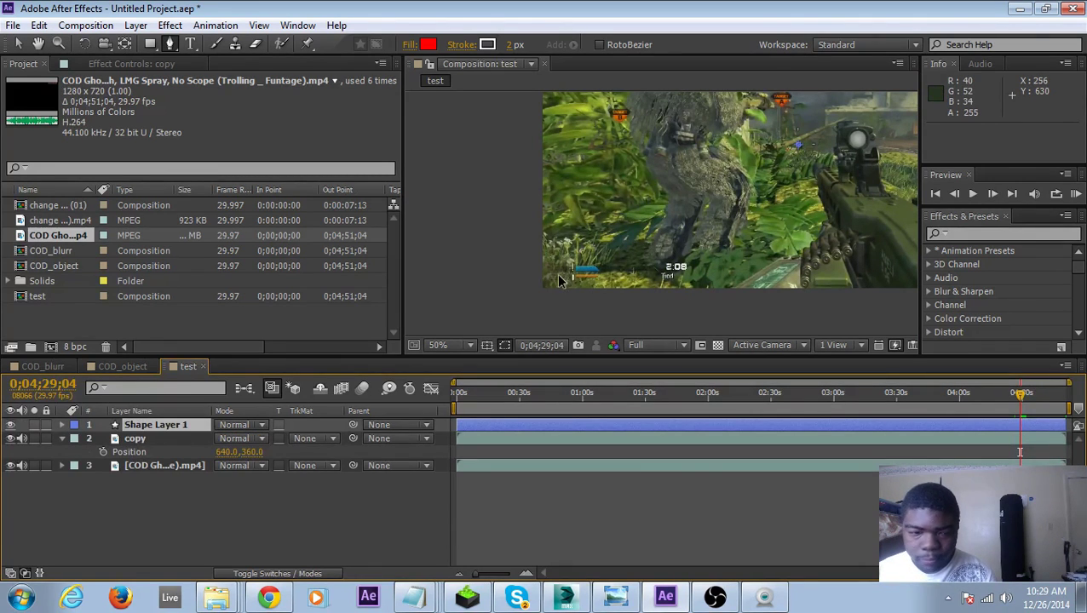
key(ctrl+z)
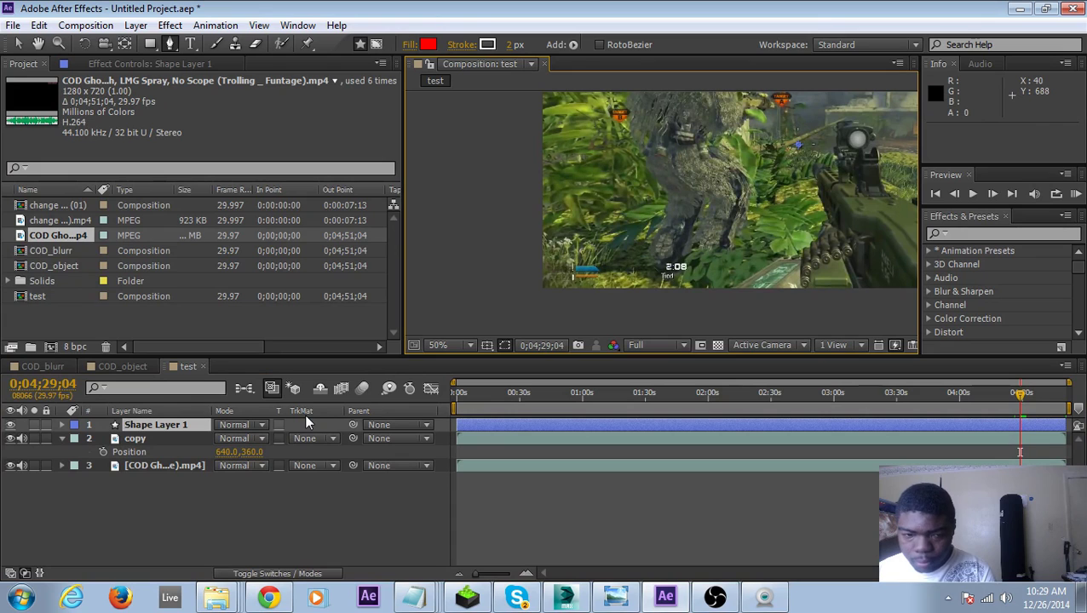
key(Delete)
- Start a Pen tool mask on the copy layer, placing five points up the outer edge of the camouflaged soldier's leg
double_click(160, 423)
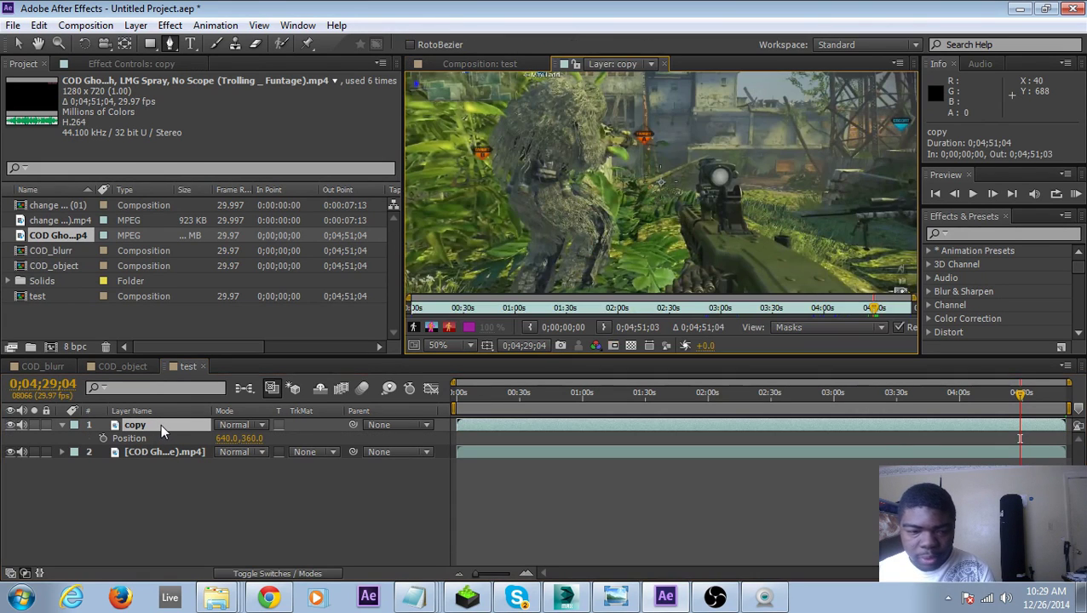
click(668, 66)
click(645, 253)
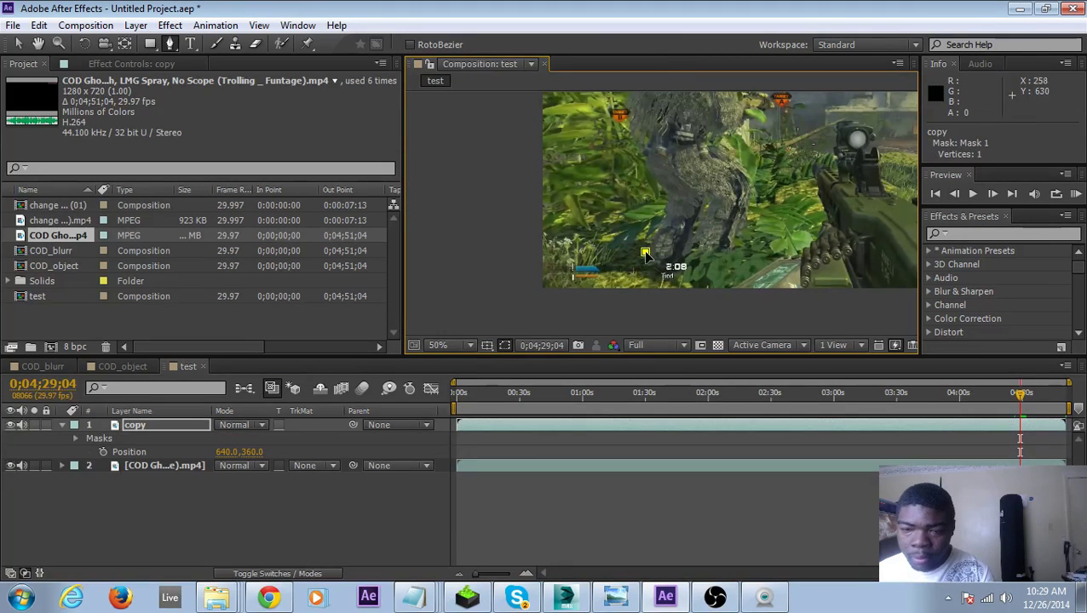
click(656, 232)
click(664, 206)
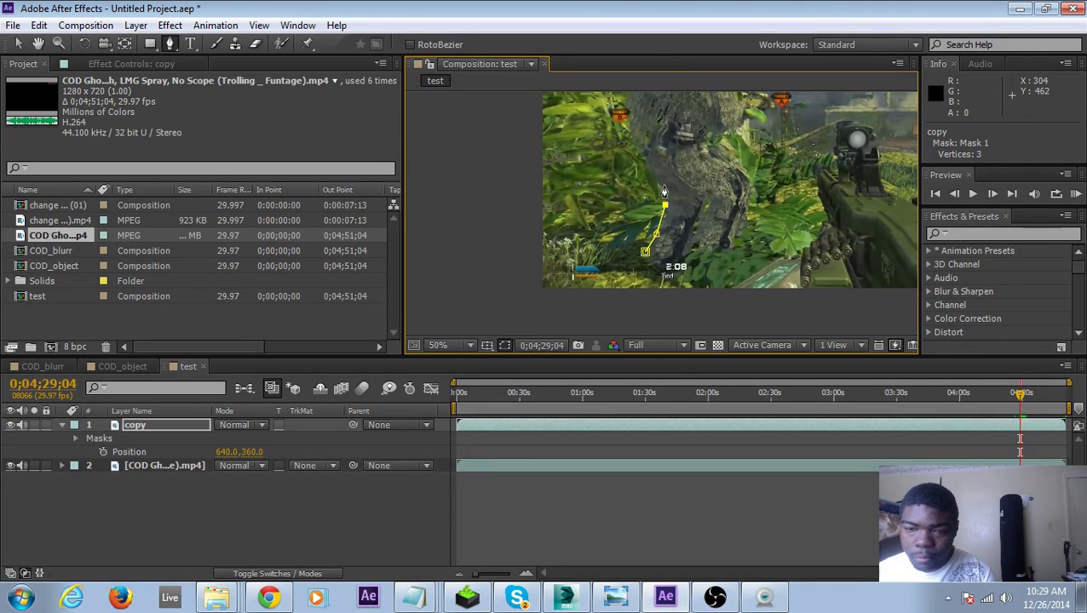
click(663, 184)
click(642, 159)
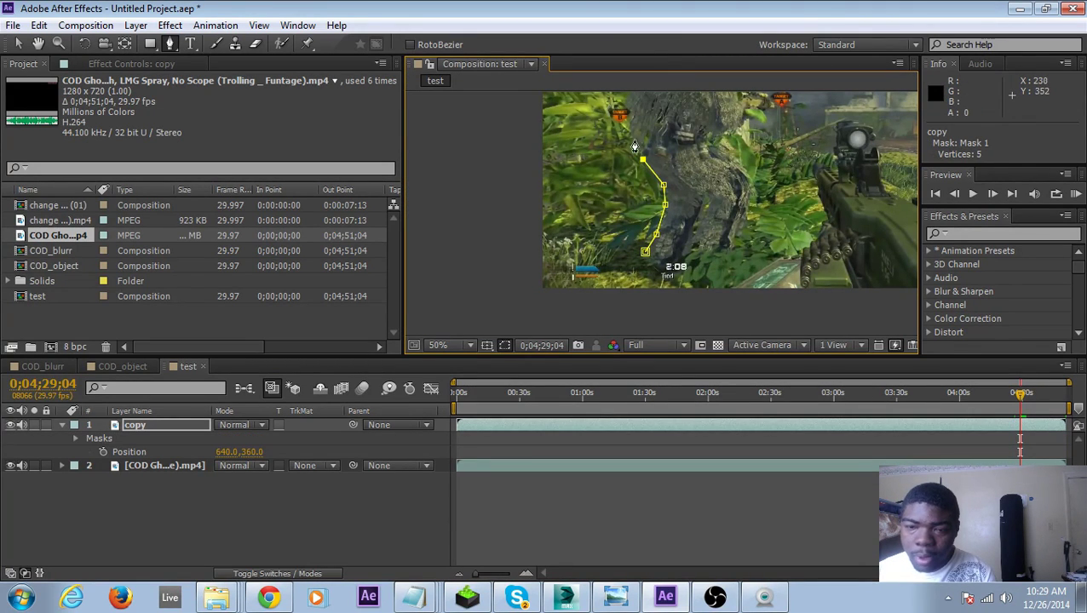
- Switch to the COD_blurr composition and rename its masked upper video layer as "copy"
click(41, 367)
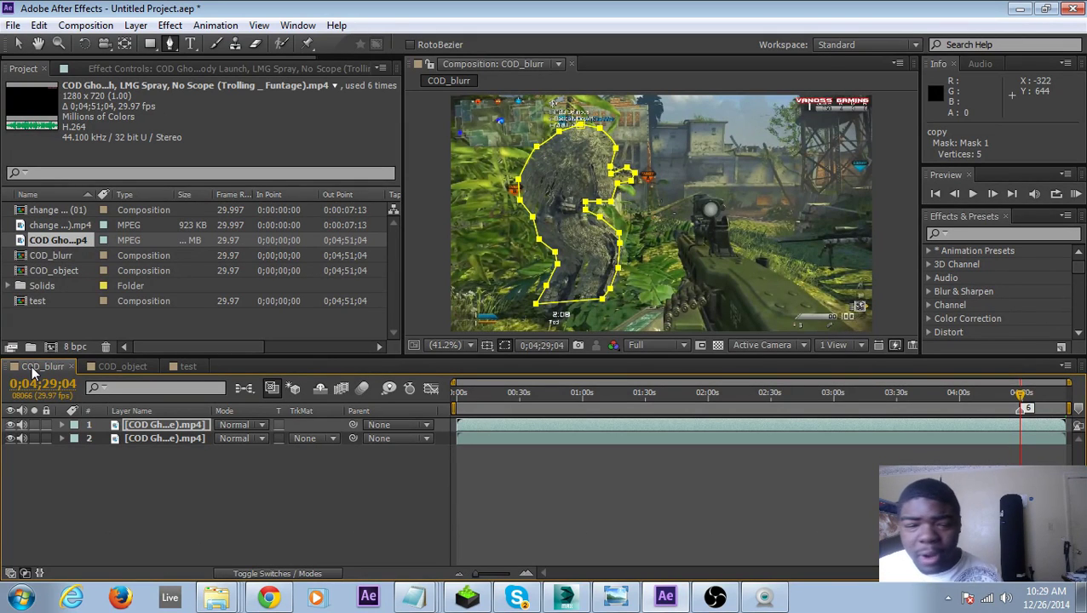
click(180, 424)
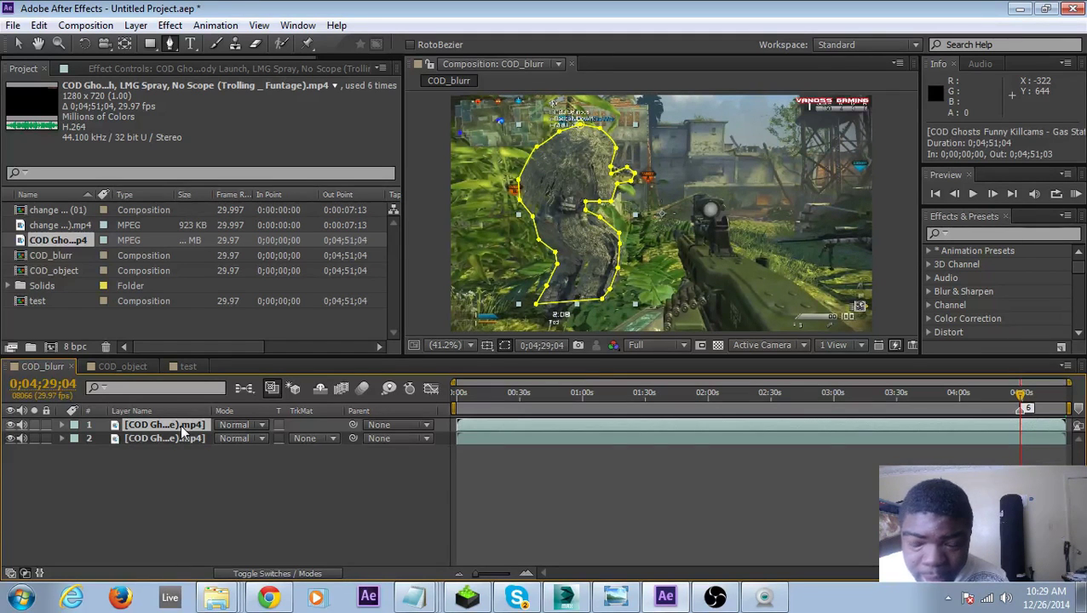
click(181, 440)
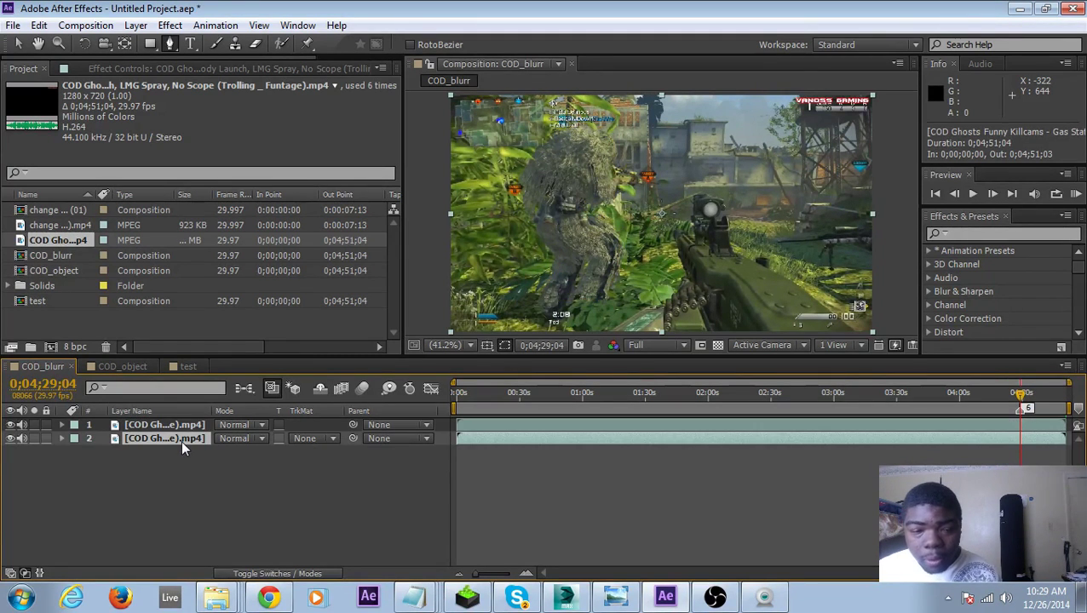
click(173, 26)
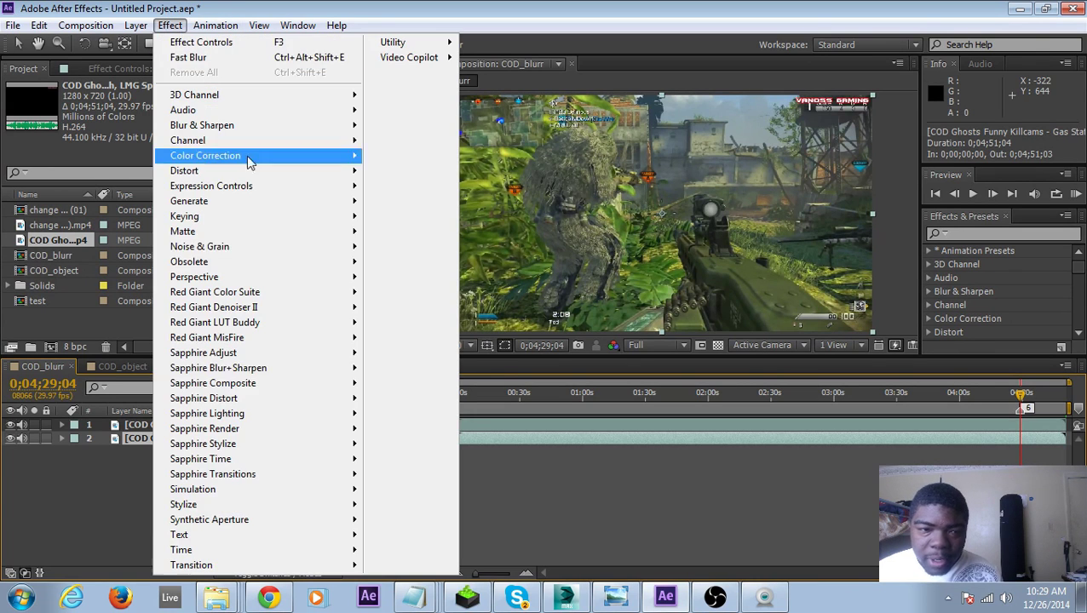
click(117, 465)
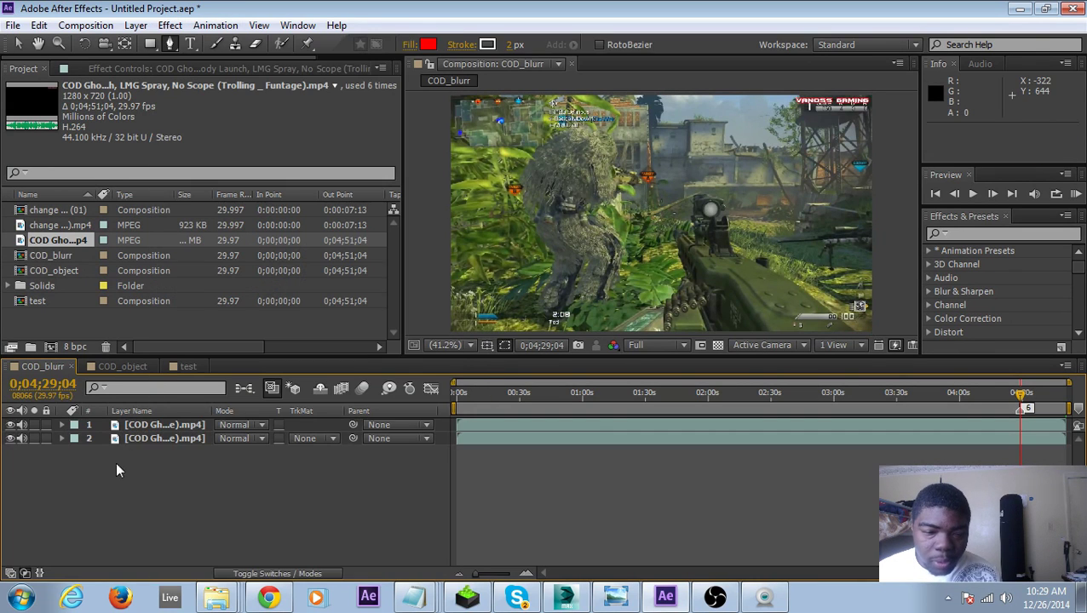
click(170, 437)
click(178, 430)
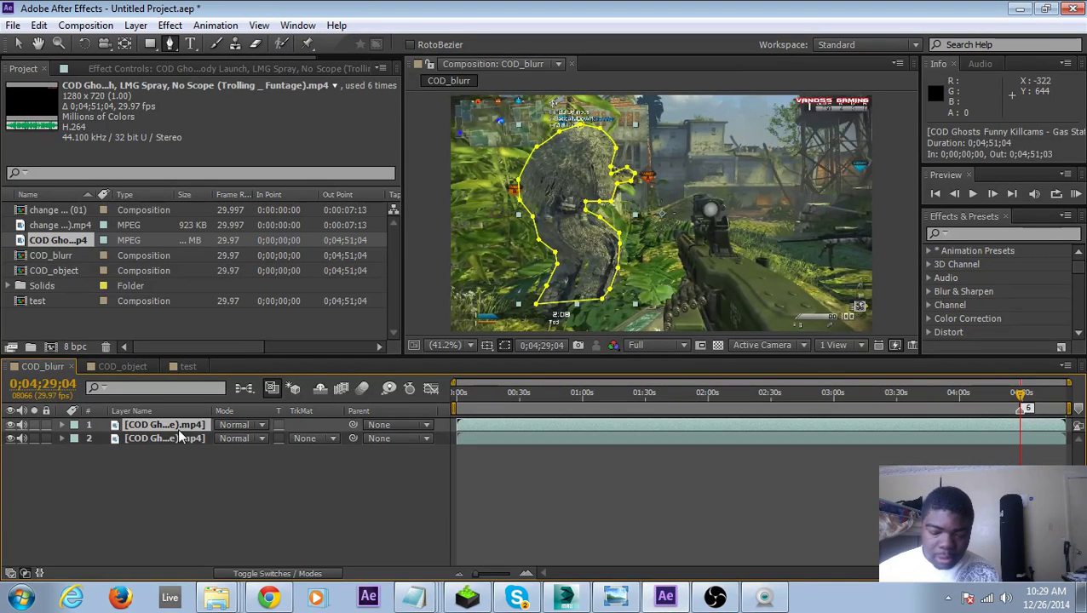
key(Return)
text(copy)
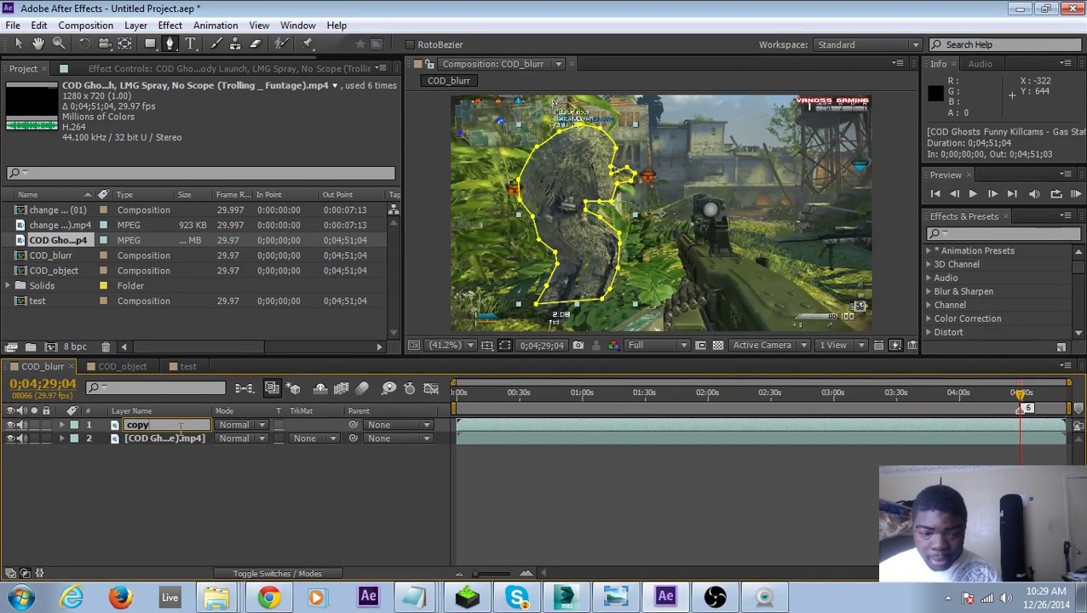
- Apply Fast Blur to the unmasked lower video layer and set its Blurriness to 30
click(172, 438)
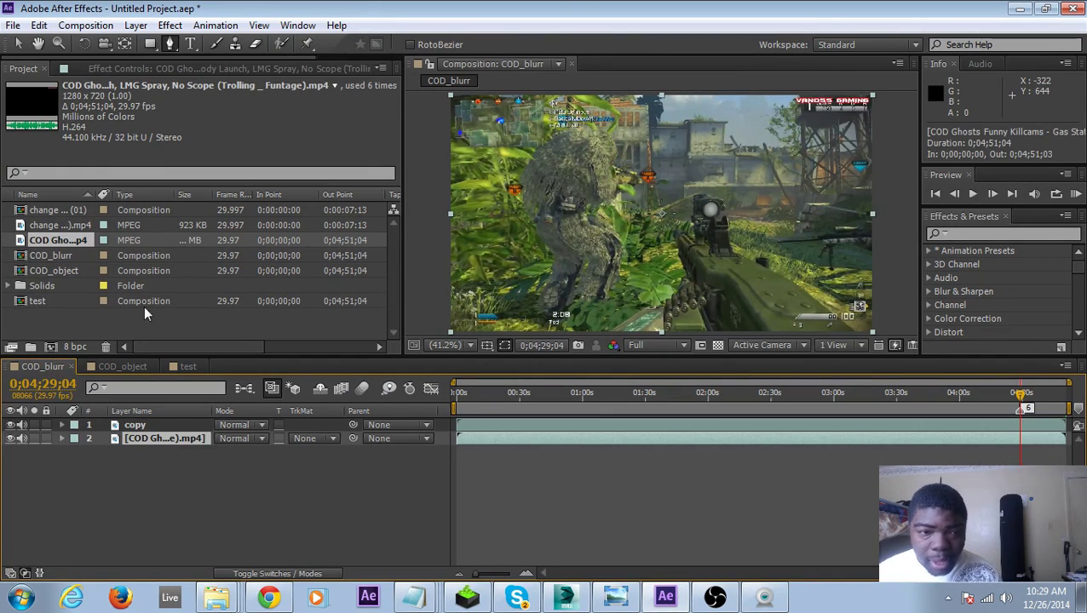
click(170, 25)
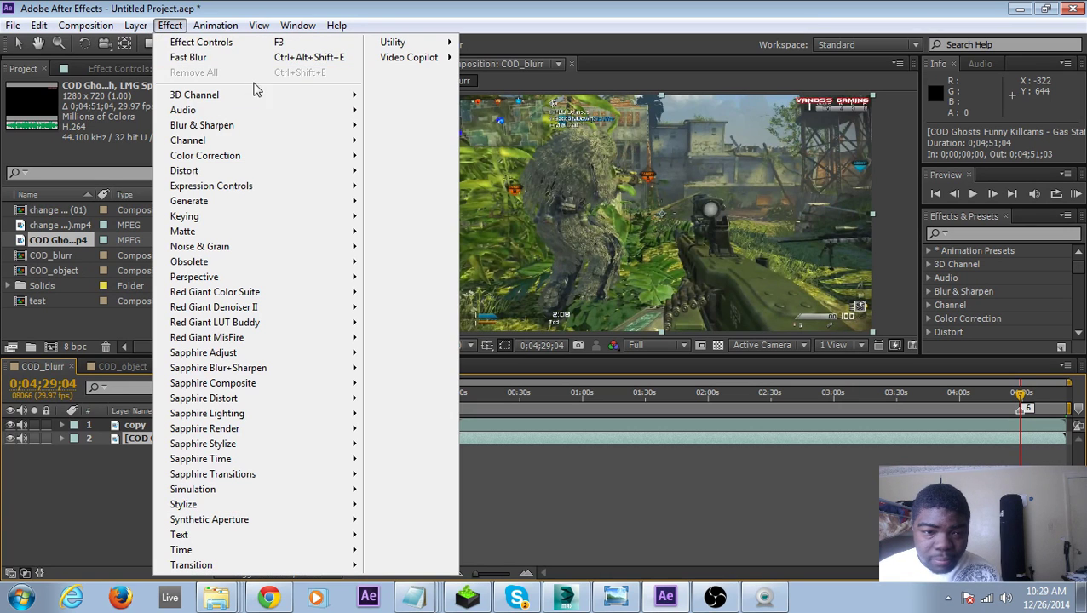
mouse_move(298, 130)
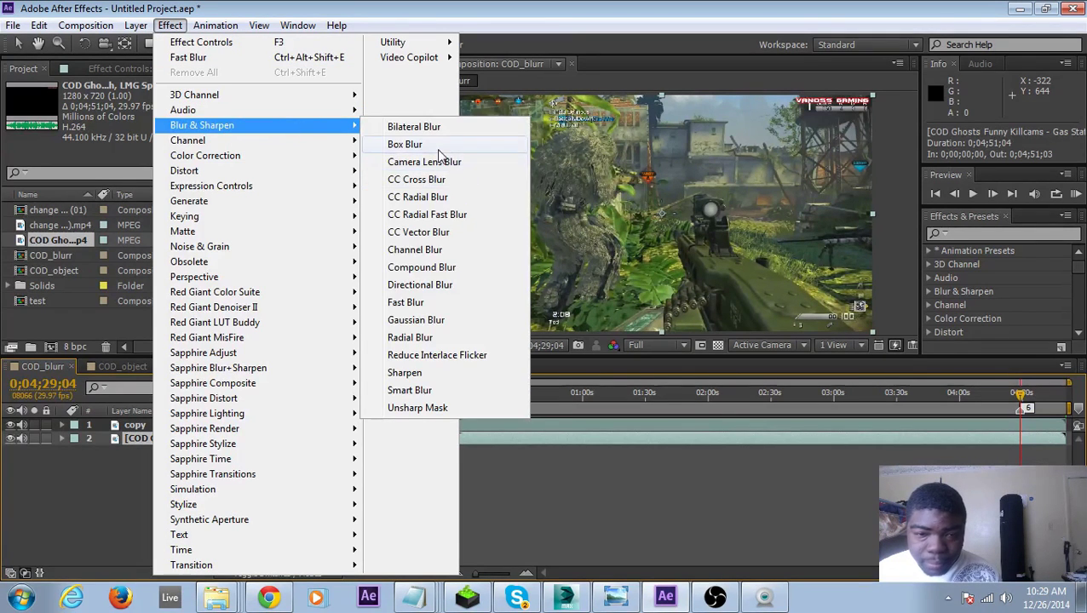
click(426, 304)
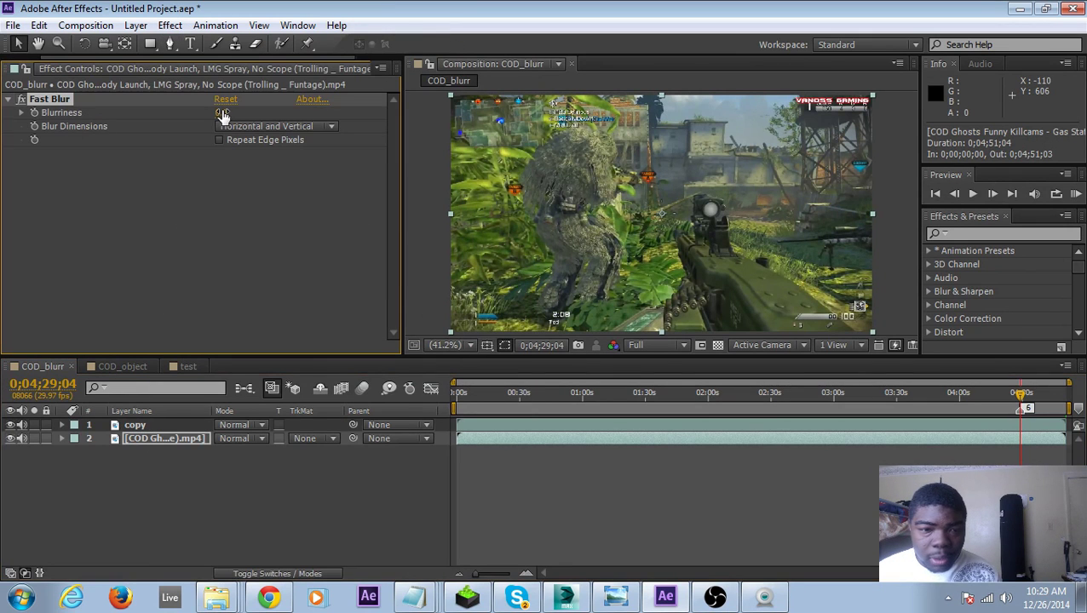
drag(222, 115, 254, 115)
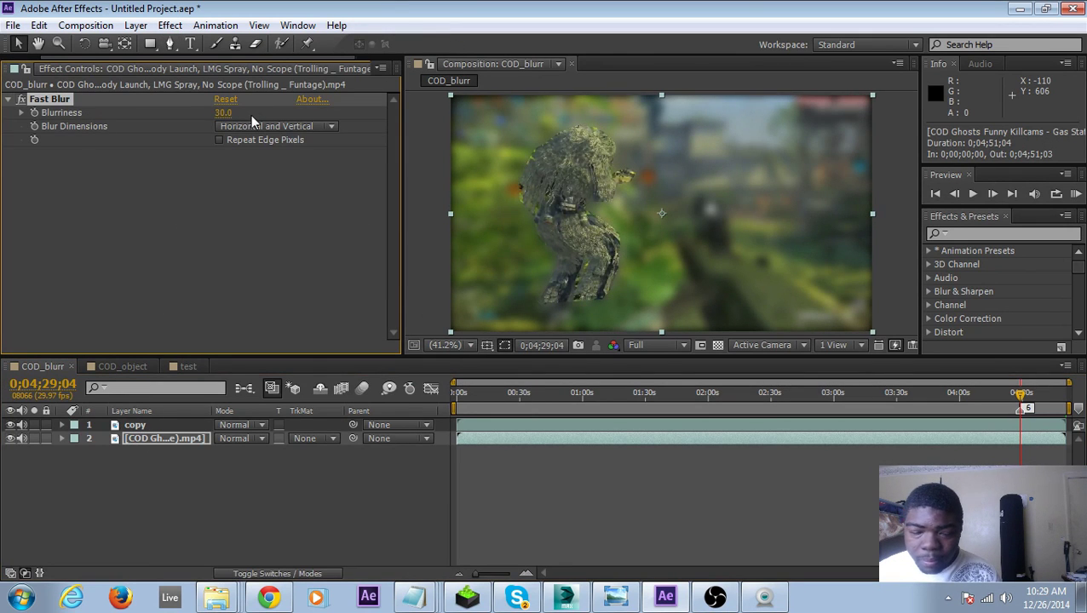
- Examine the properties of Mask 1 on the copy layer, including the Mask Path keyframe setting
click(144, 425)
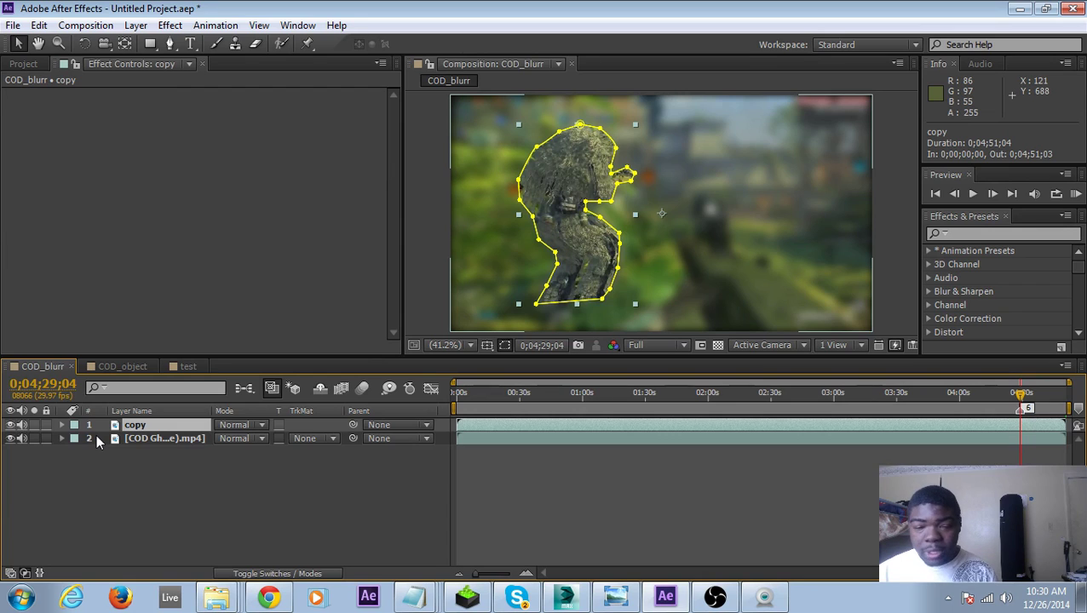
key(m)
key(m)
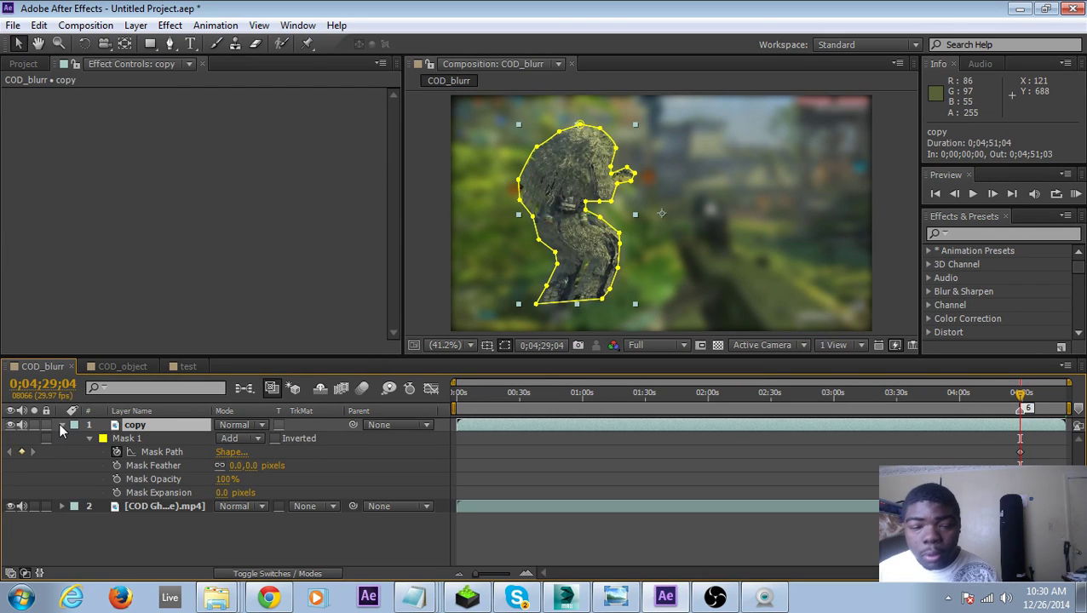
click(61, 428)
click(61, 427)
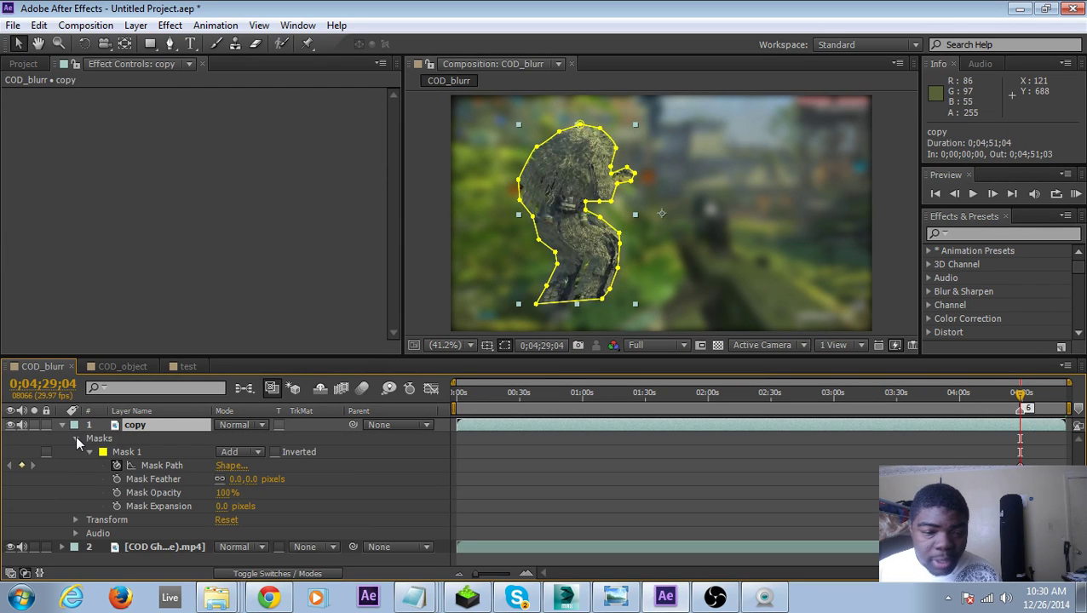
click(76, 439)
click(76, 439)
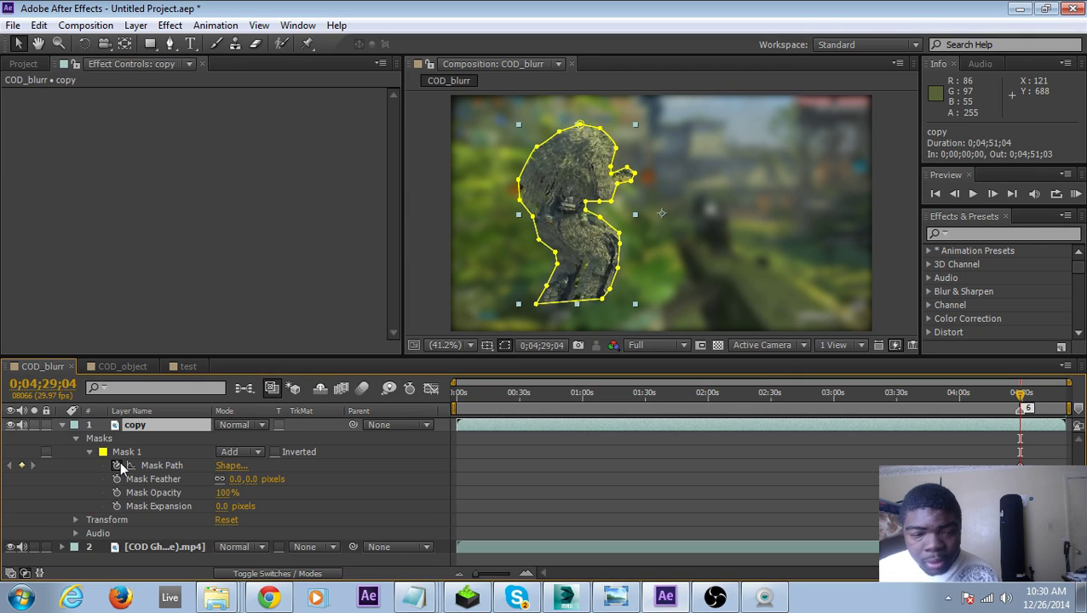
click(61, 425)
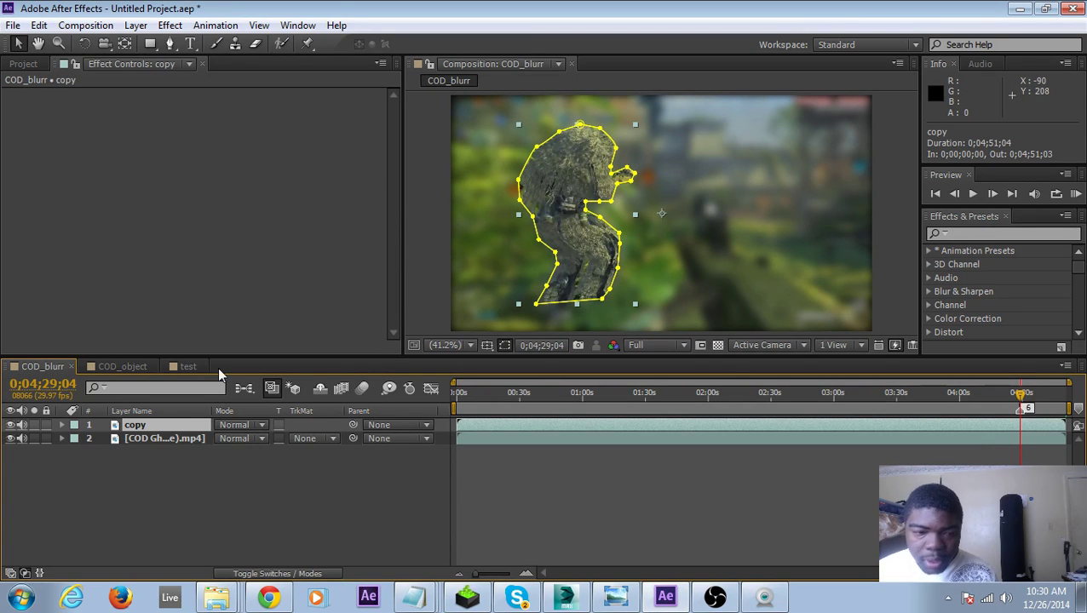
- Remove the Fast Blur effect from the lower video layer in the COD_blurr composition
click(176, 438)
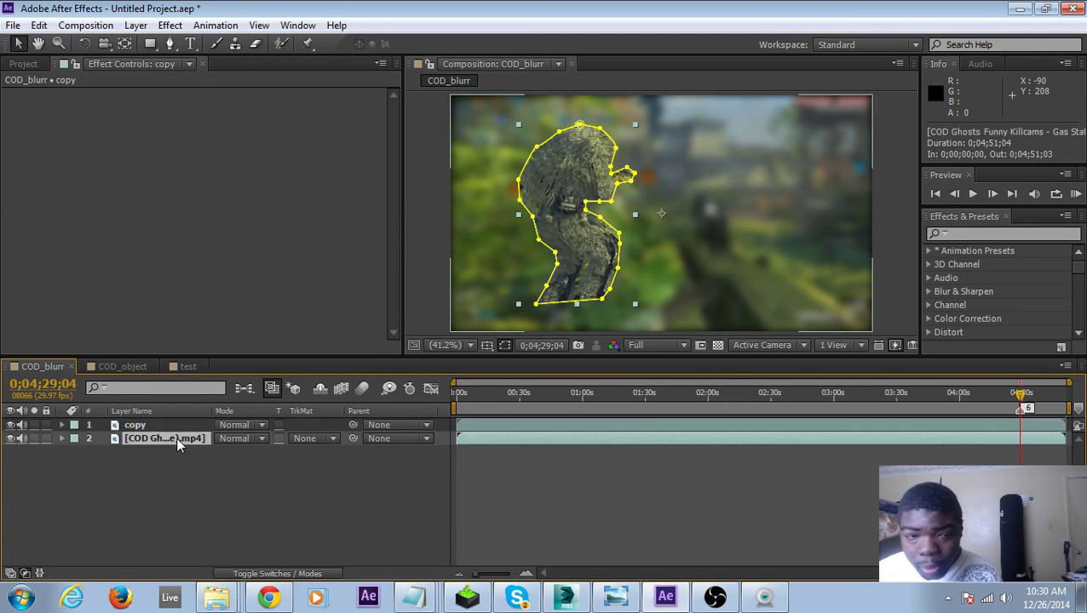
click(45, 99)
key(Delete)
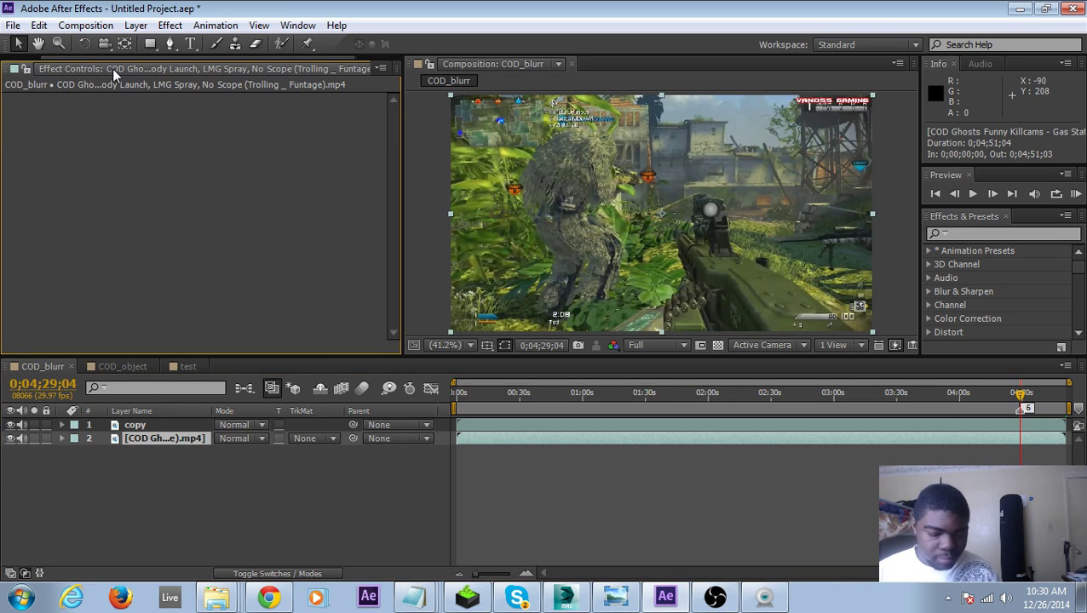
- Create a new 1280 × 720 px solid layer in pure red
key(ctrl+y)
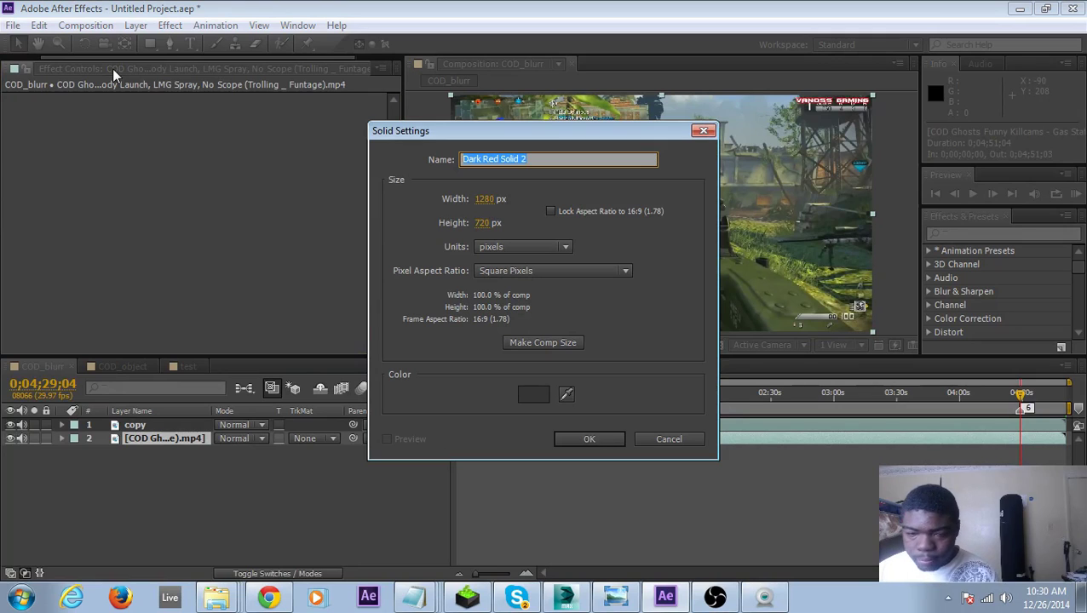
click(533, 399)
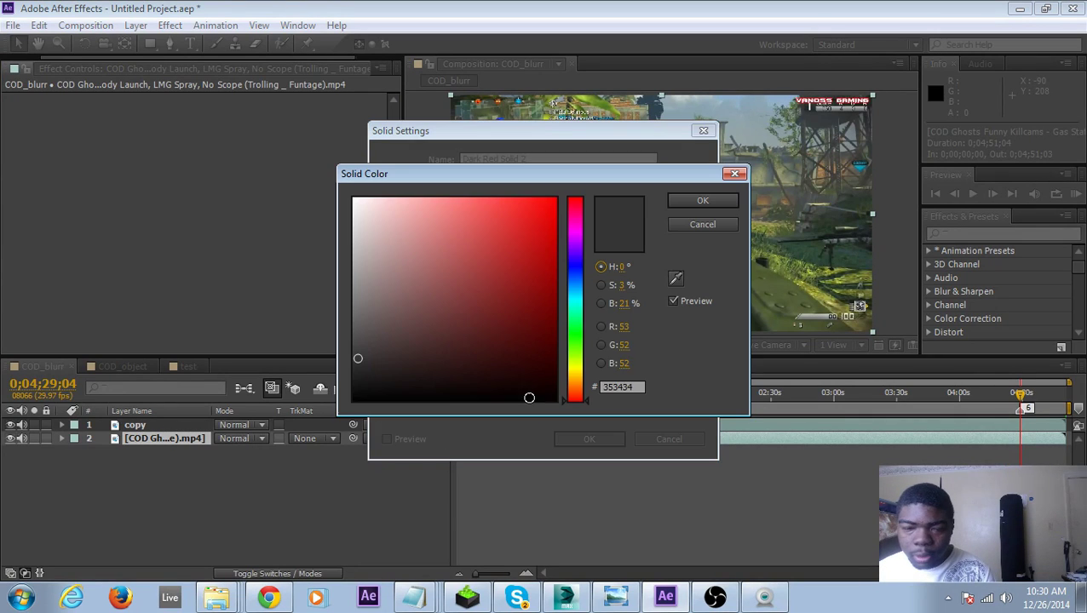
drag(529, 398, 807, 4)
click(699, 202)
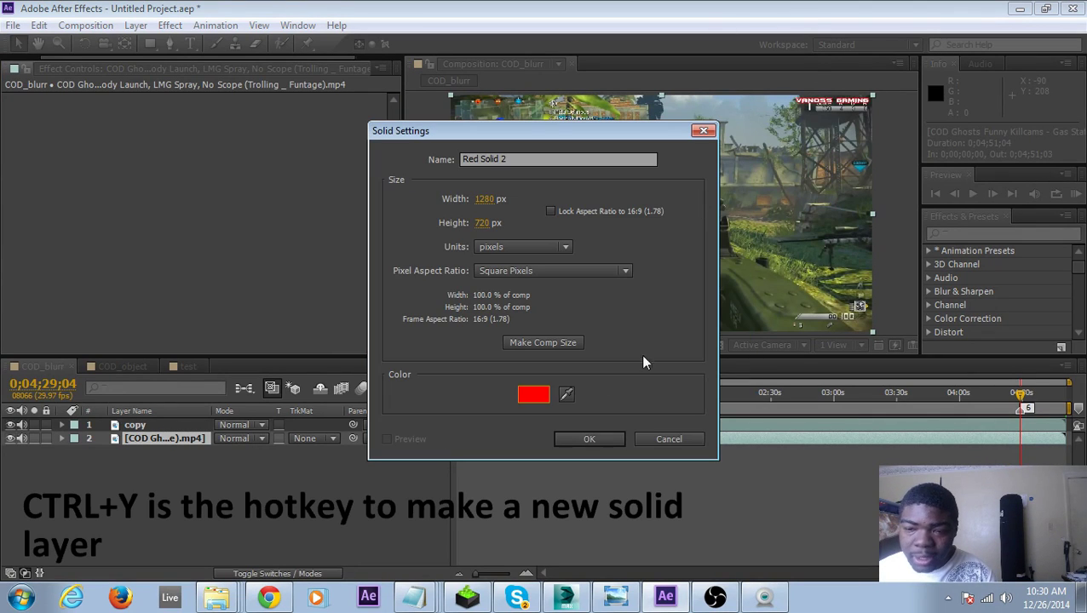
click(593, 436)
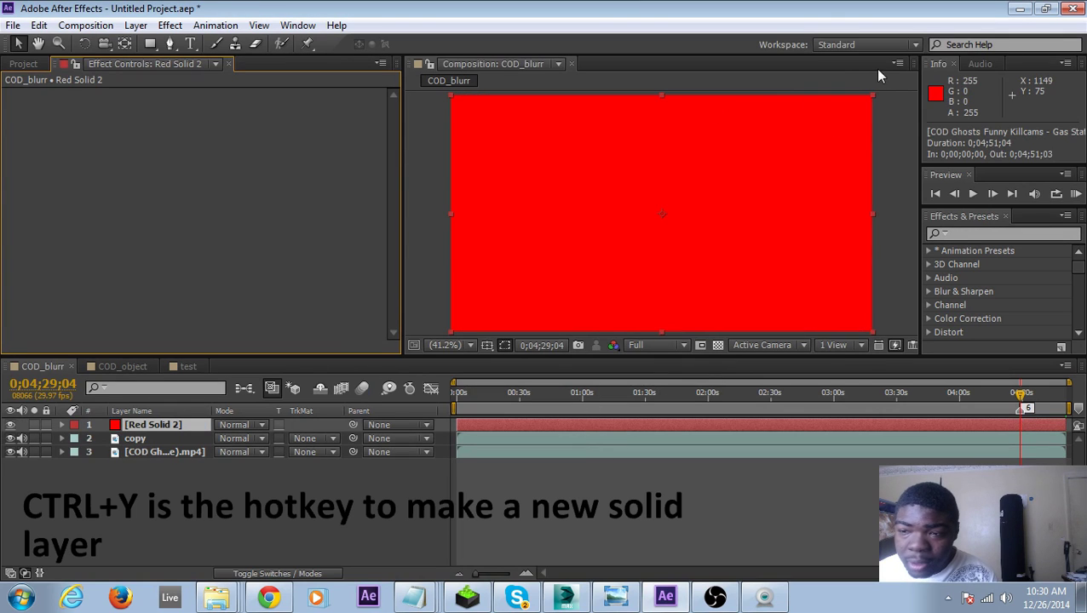
- Scale the red solid to about 52% by 57%, place it between the two video layers, and move it to about 644.8, 343.0
drag(871, 94, 774, 151)
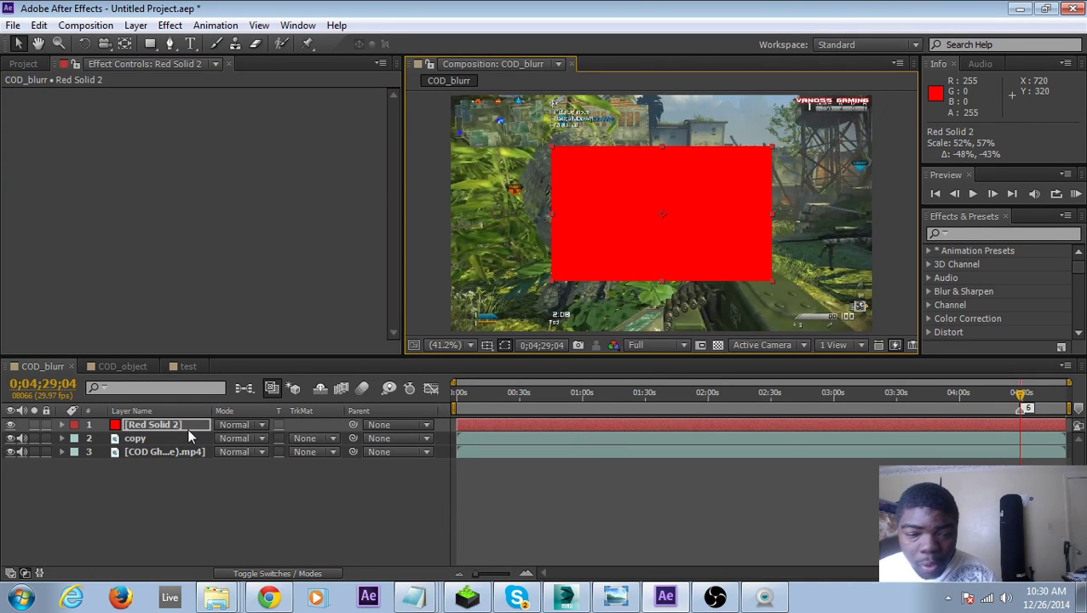
click(189, 429)
drag(189, 438, 186, 451)
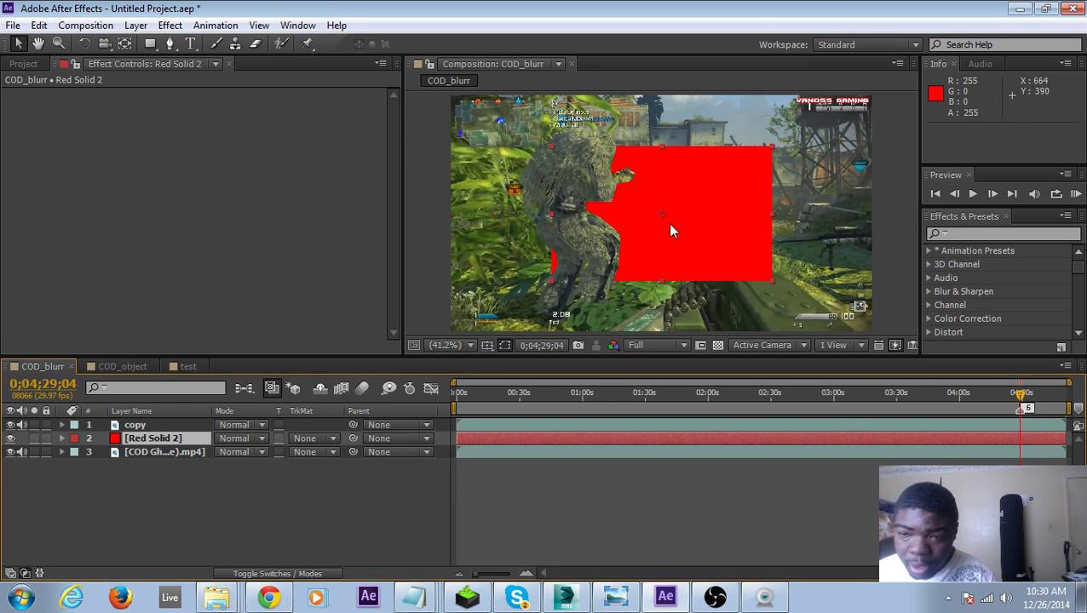
mouse_move(686, 228)
mouse_down()
mouse_move(660, 182)
mouse_move(686, 170)
mouse_move(675, 171)
mouse_move(731, 186)
mouse_move(641, 188)
mouse_move(678, 221)
mouse_up()
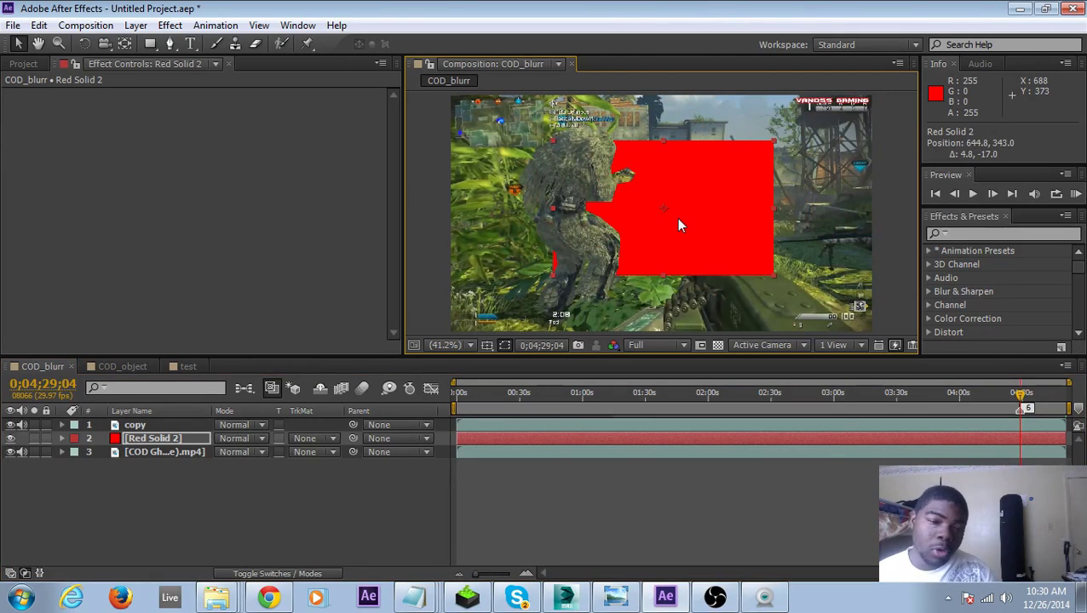
- Switch to the COD_object composition with layer names shown and check the settings for a new solid without creating one
click(101, 370)
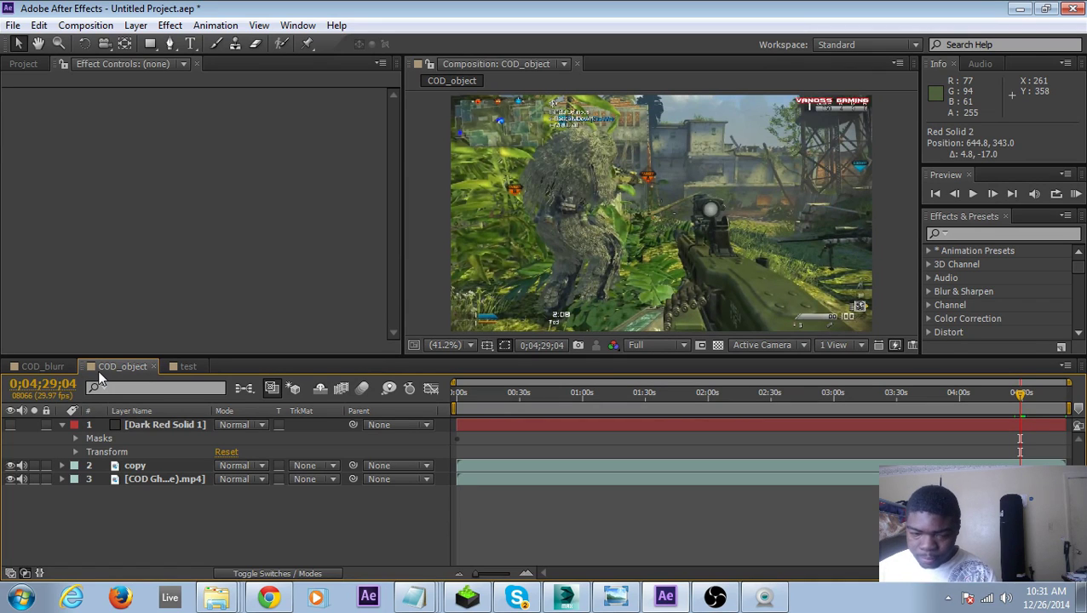
click(162, 416)
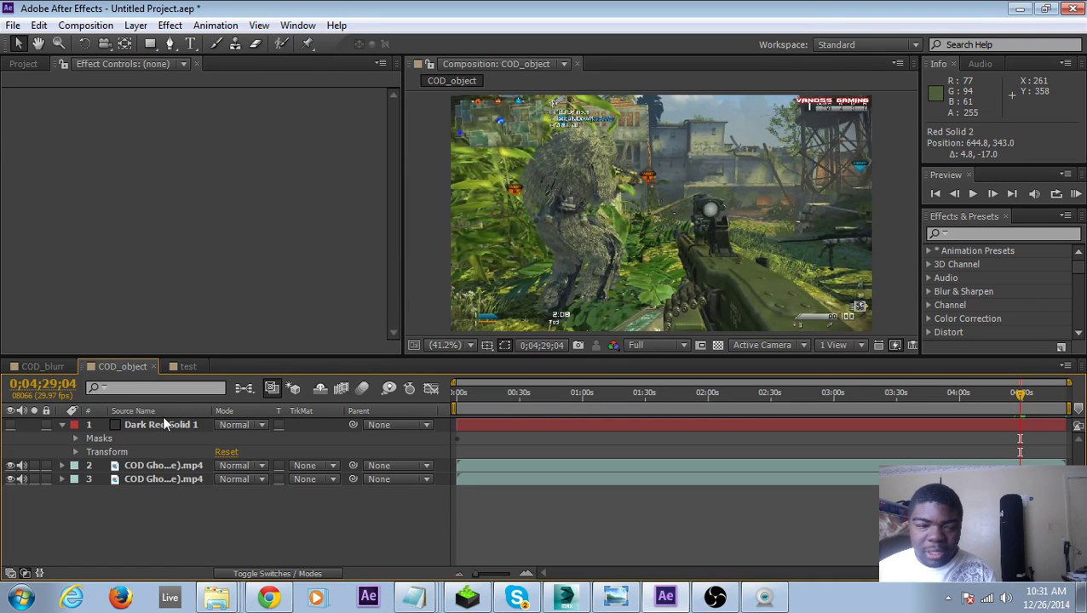
click(162, 414)
click(162, 412)
click(162, 413)
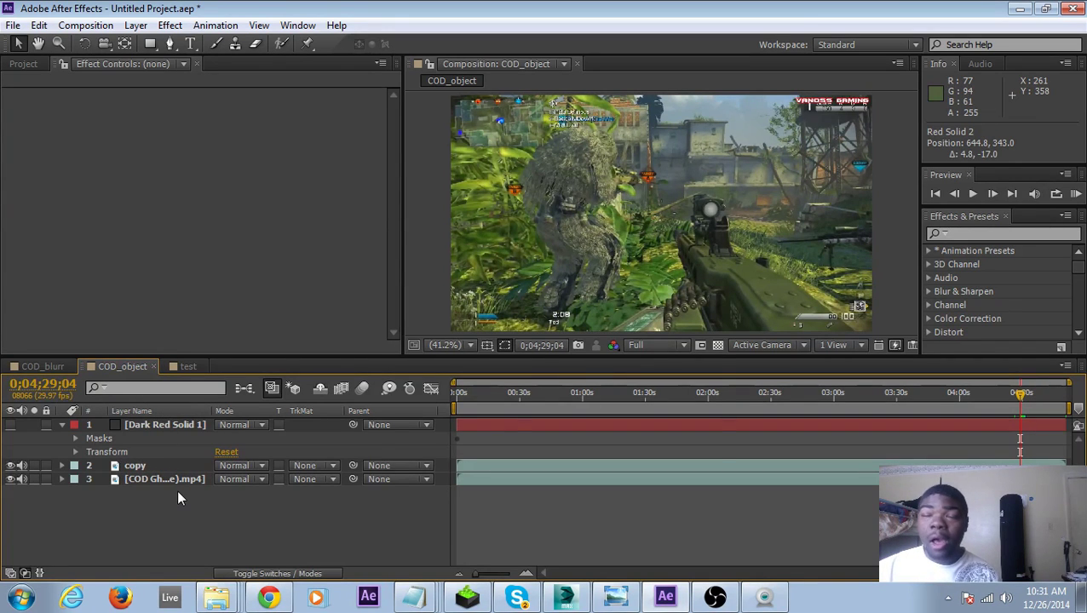
key(ctrl+y)
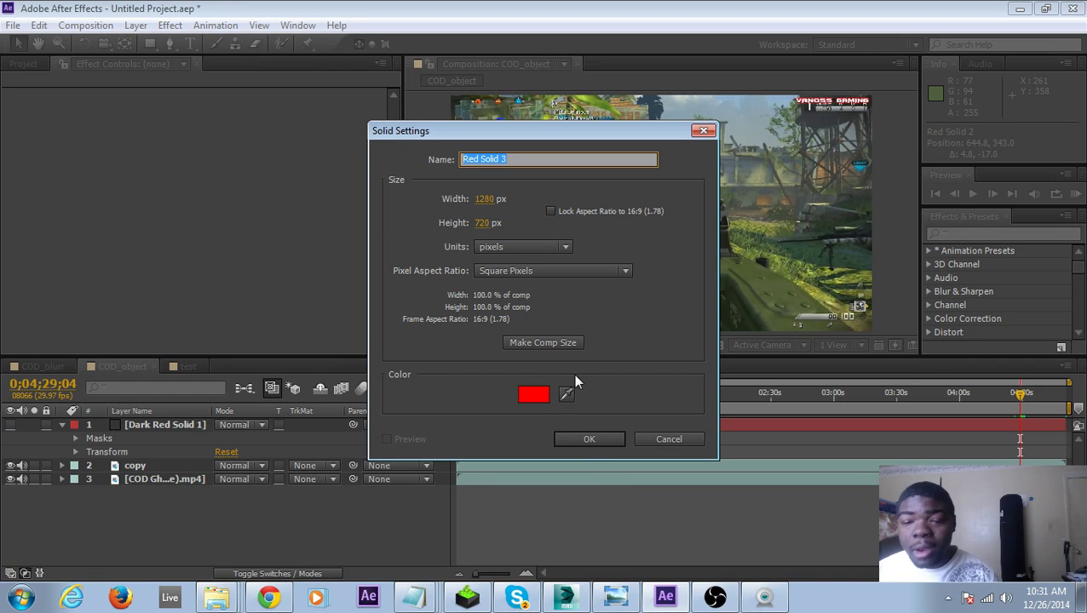
click(662, 440)
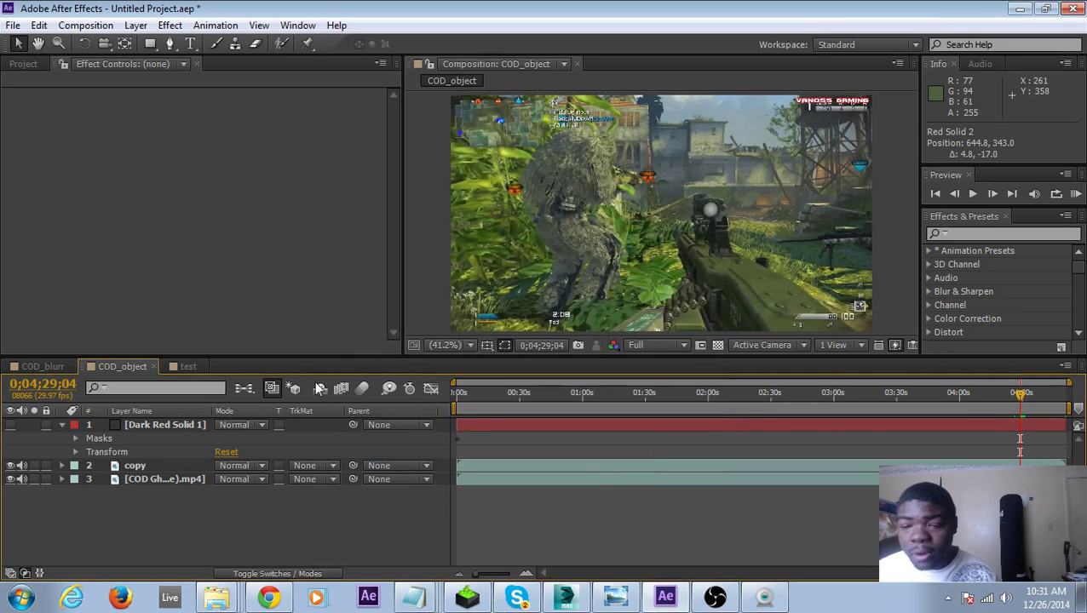
- Examine the Mask 1 properties of the Dark Red Solid 1 layer, including its Mask Path keyframe
click(164, 425)
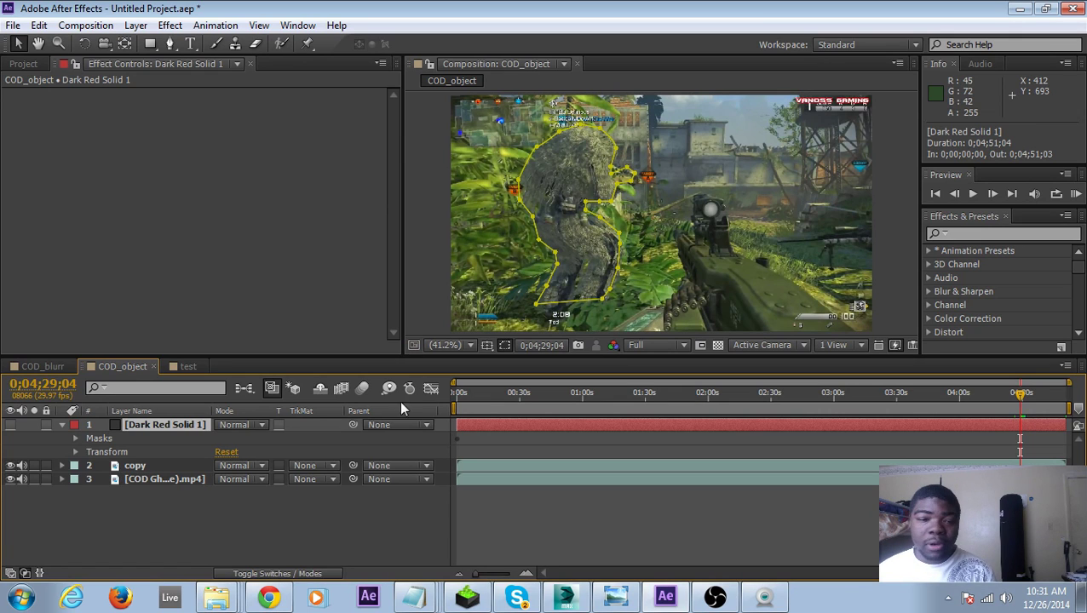
key(u)
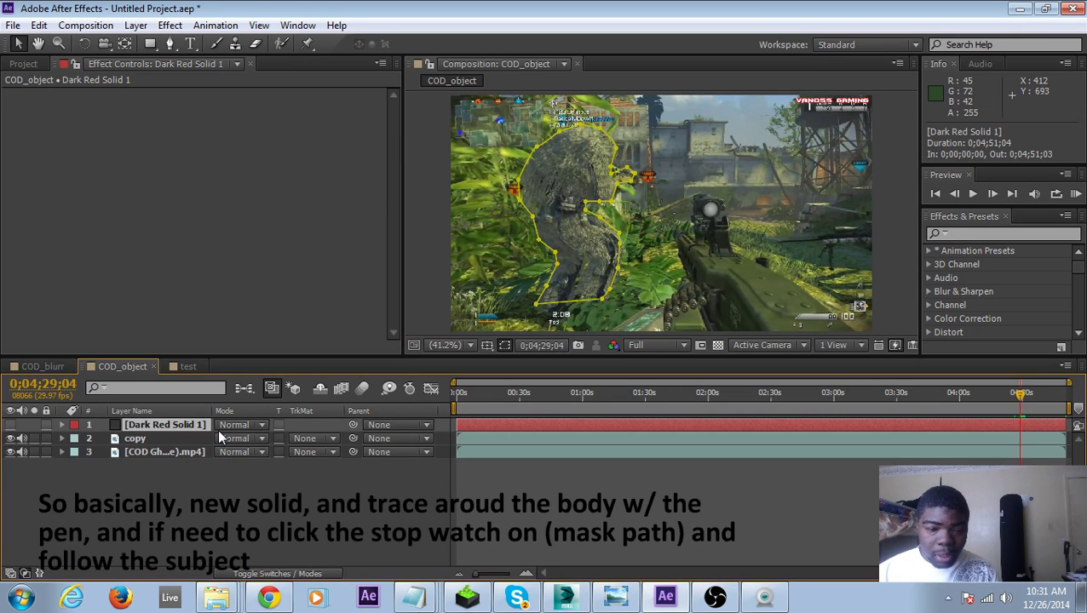
click(61, 424)
click(74, 438)
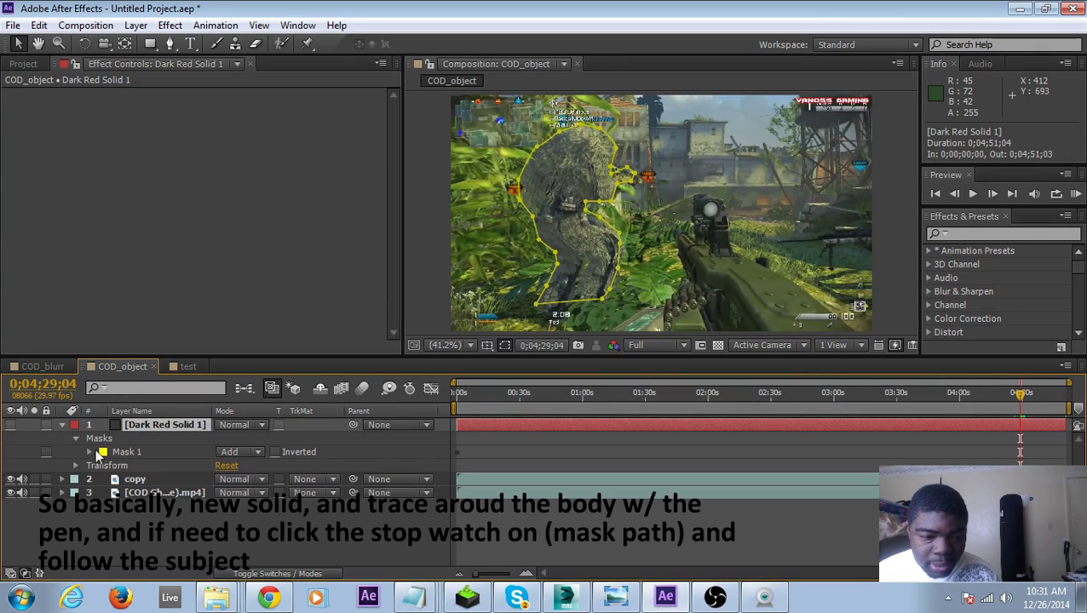
click(89, 452)
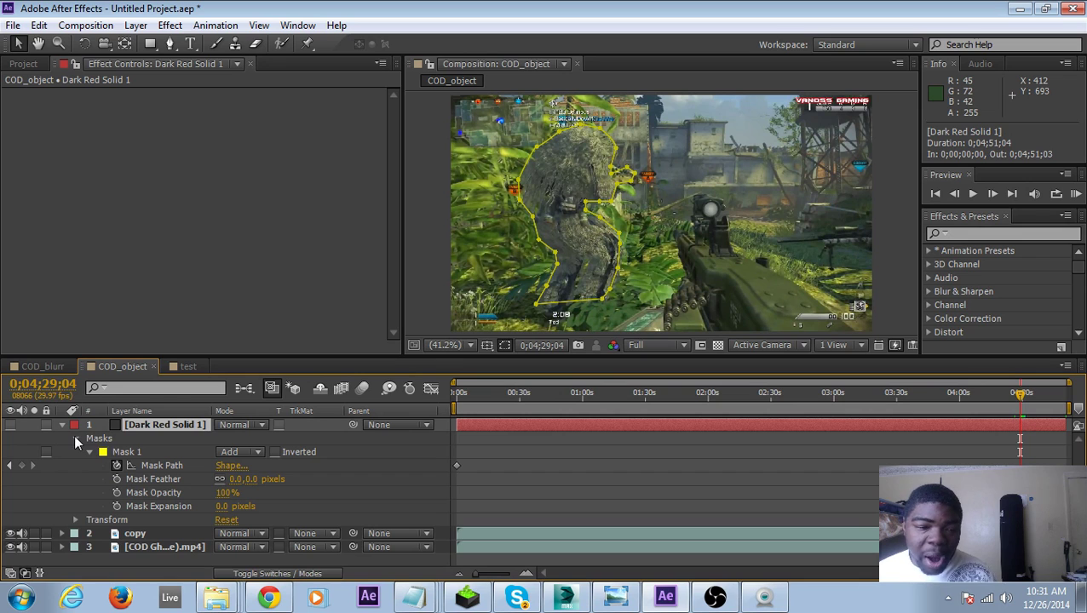
click(75, 439)
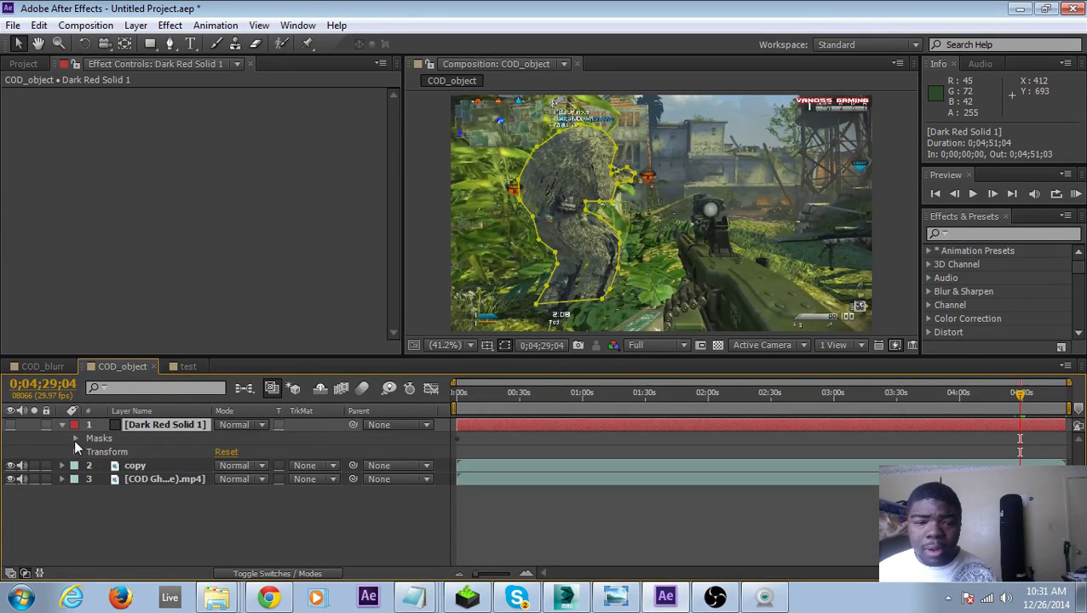
- Set the copy layer's track matte to Alpha Inverted Matte using Dark Red Solid 1
click(156, 468)
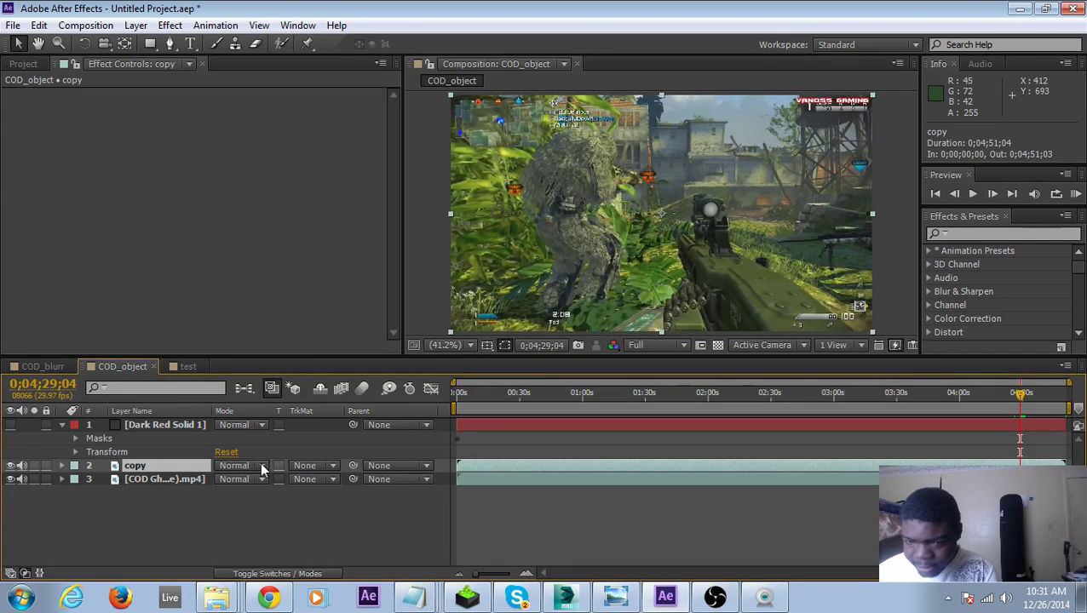
click(328, 464)
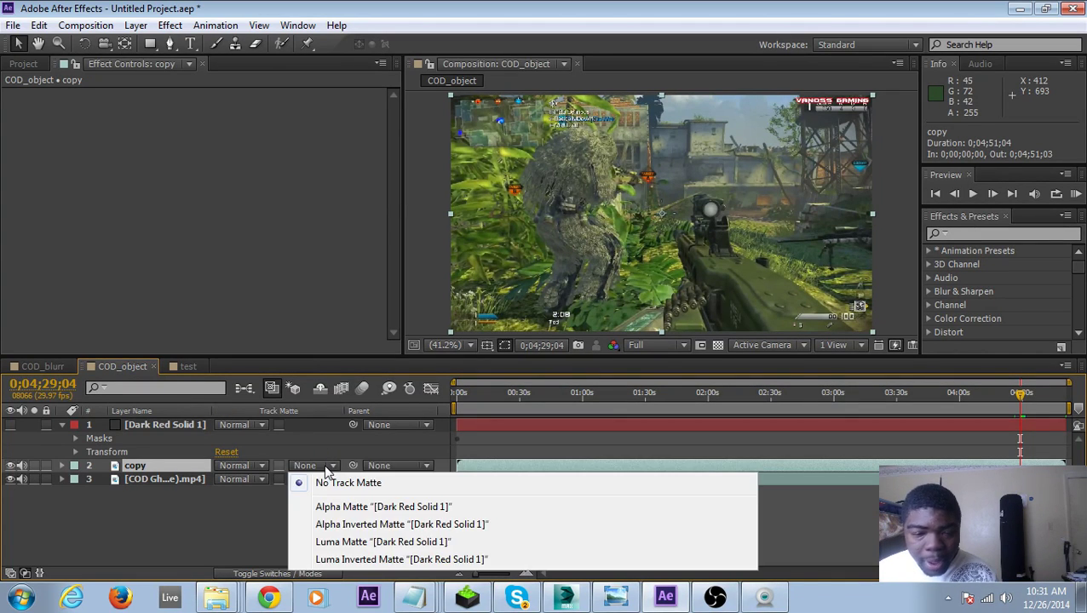
click(358, 523)
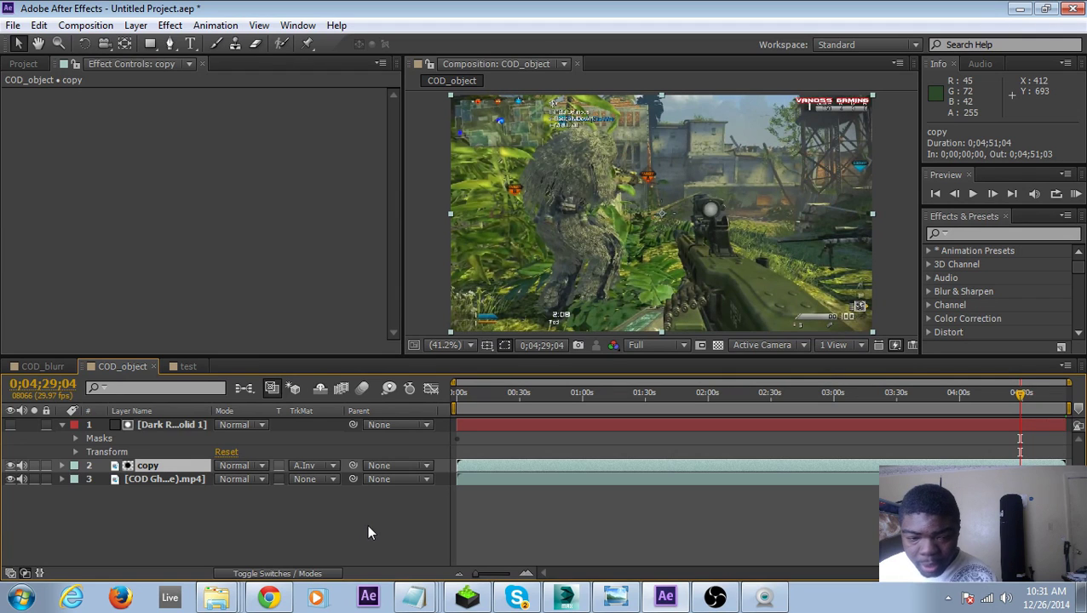
- Apply Fast Blur to the bottom video layer in COD_object and set its Blurriness to 42
click(156, 480)
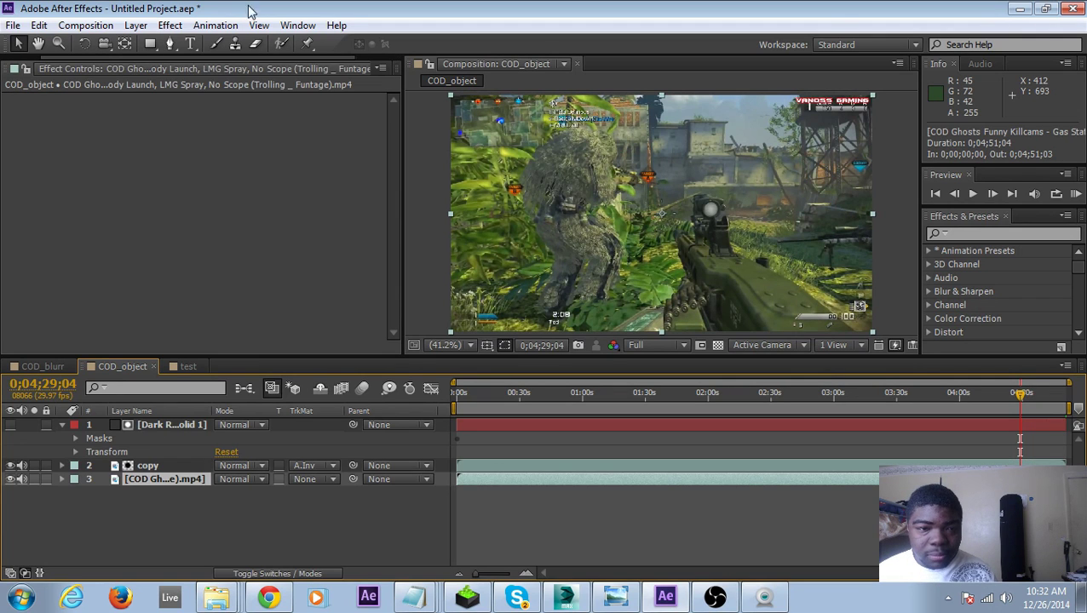
click(170, 24)
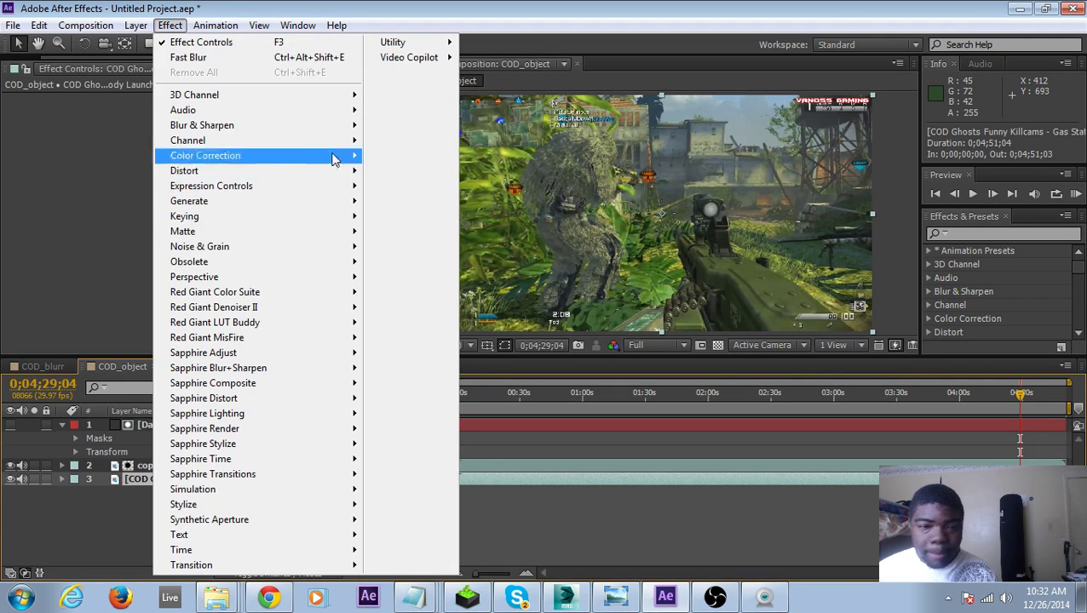
mouse_move(339, 133)
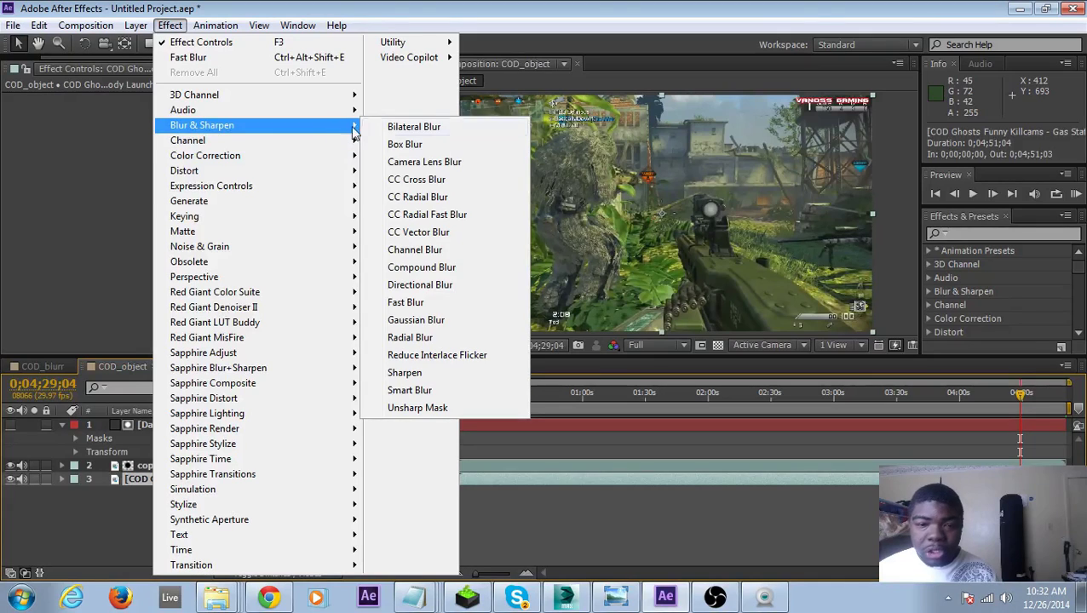
click(420, 304)
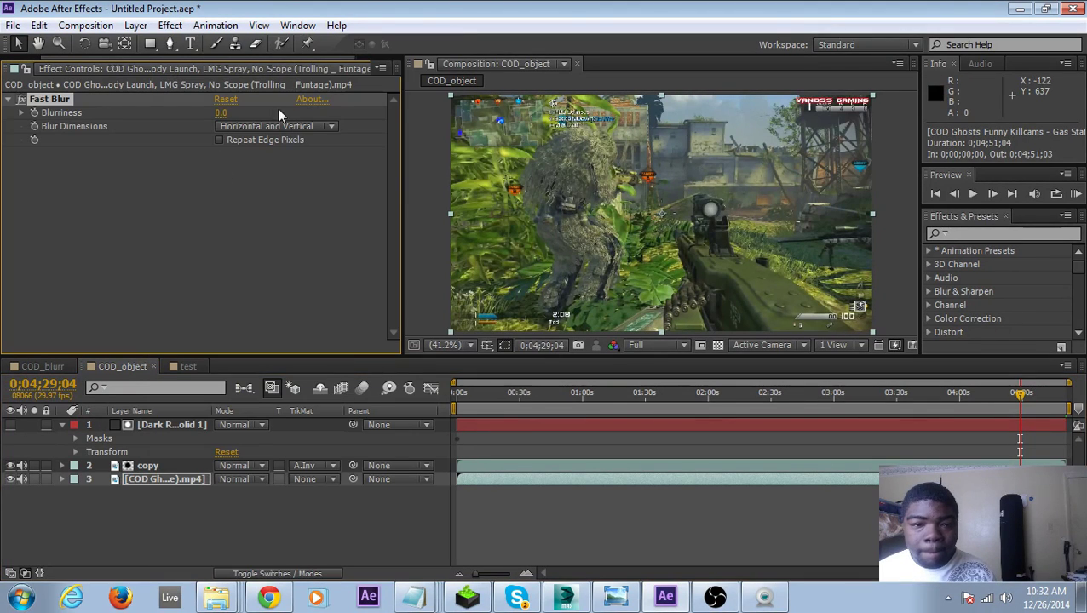
click(221, 112)
text(42)
key(Return)
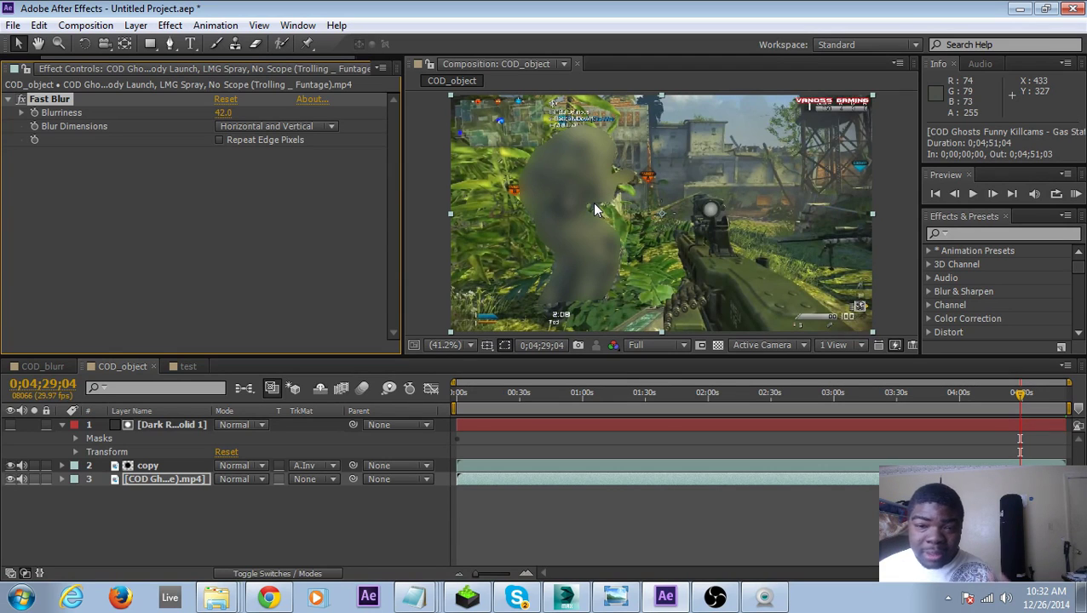
- Reveal all mask properties of the Dark Red Solid 1 layer and set Mask 1 to Inverted
click(167, 423)
key(ctrl+grave)
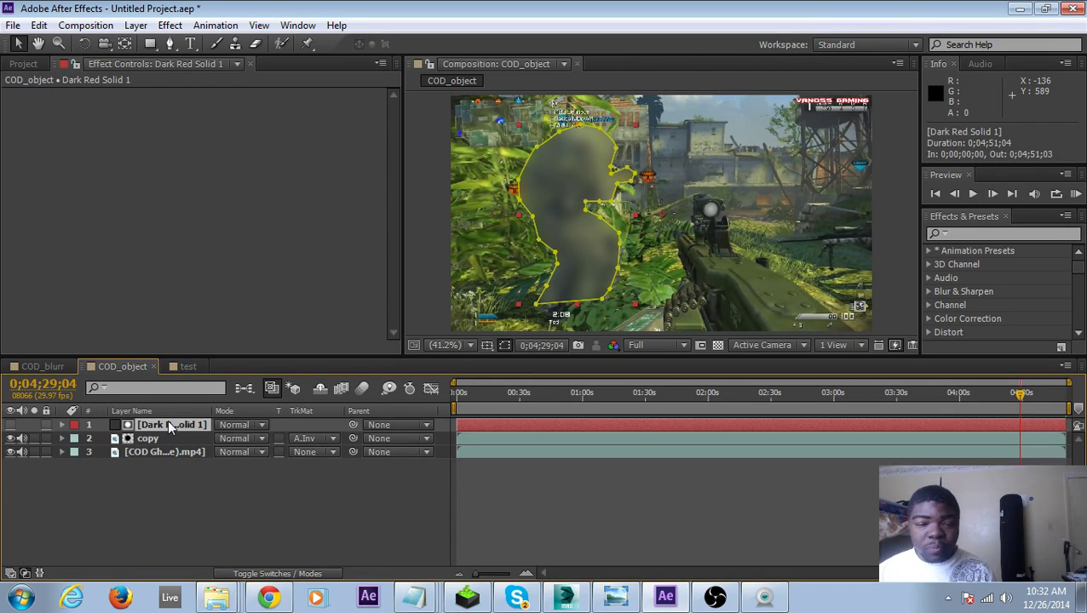
key(m)
key(m)
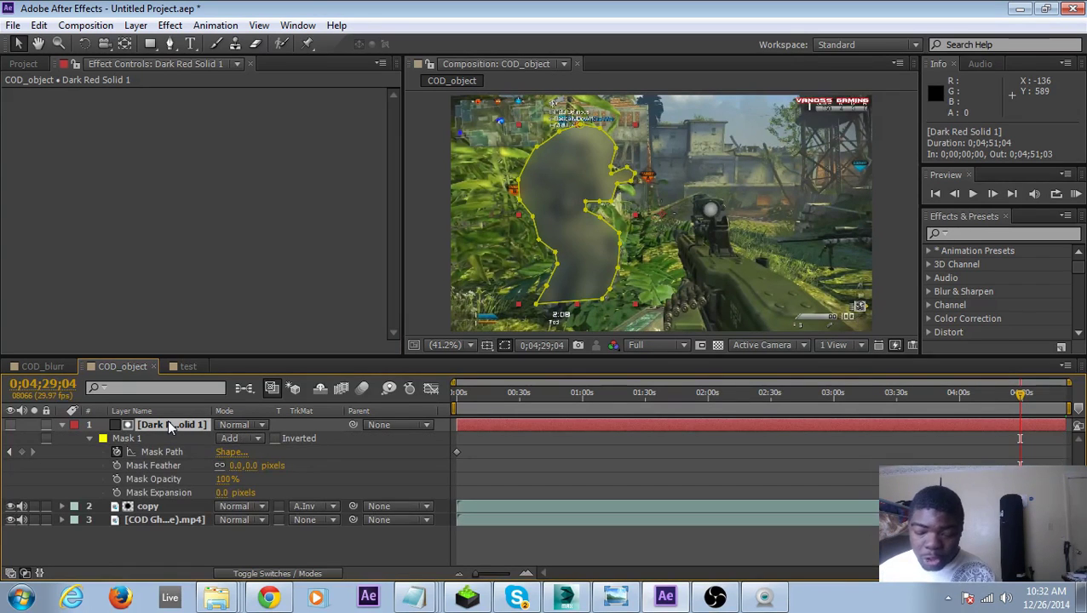
click(274, 439)
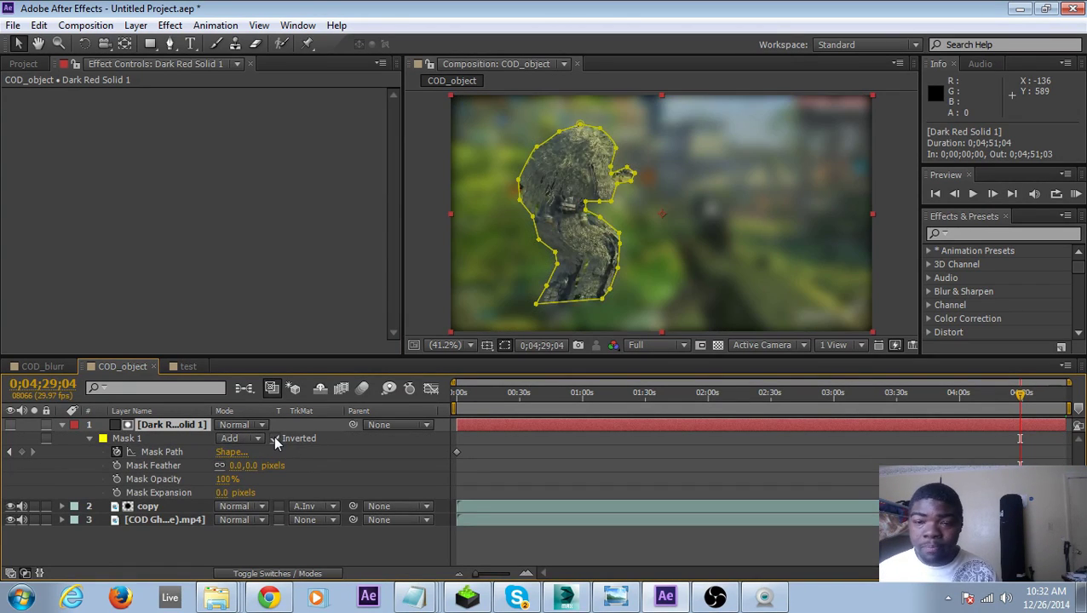
click(230, 557)
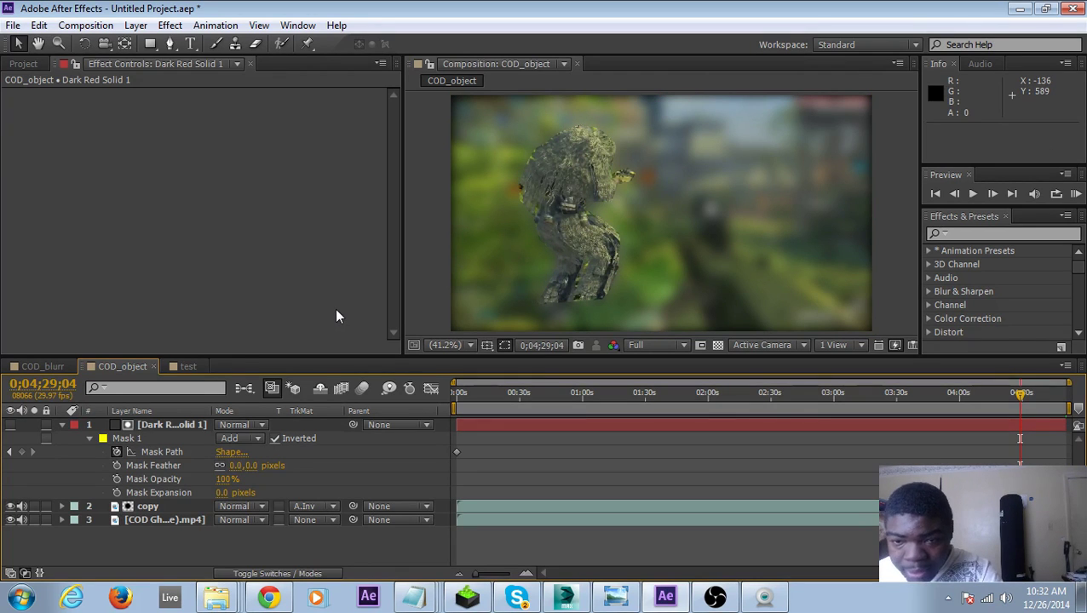
- Set the Mask Feather of Mask 1 on the dark red solid to 11 pixels
click(237, 467)
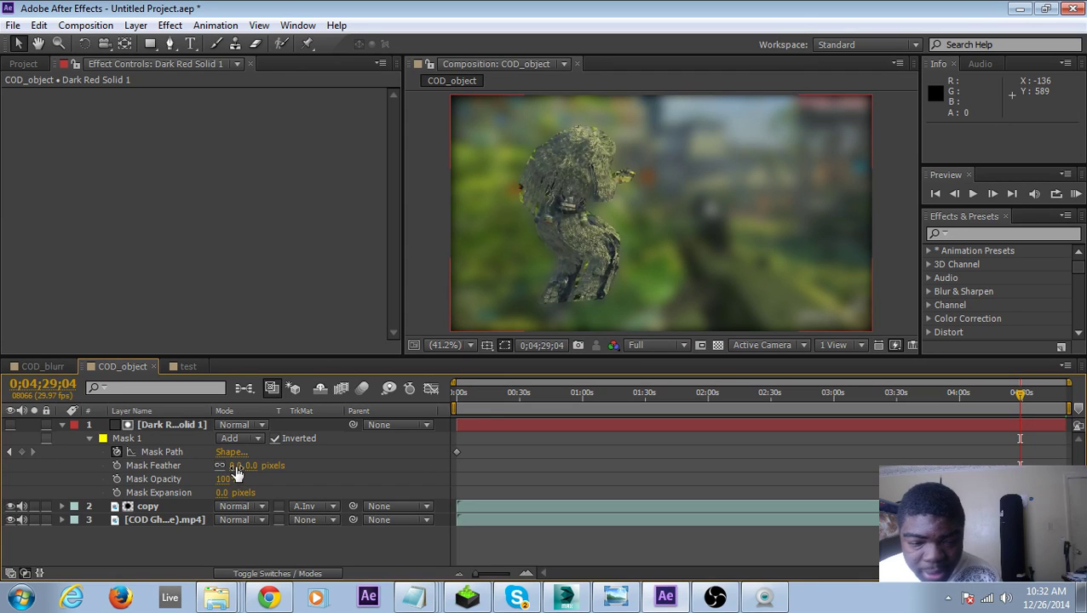
drag(235, 466, 245, 465)
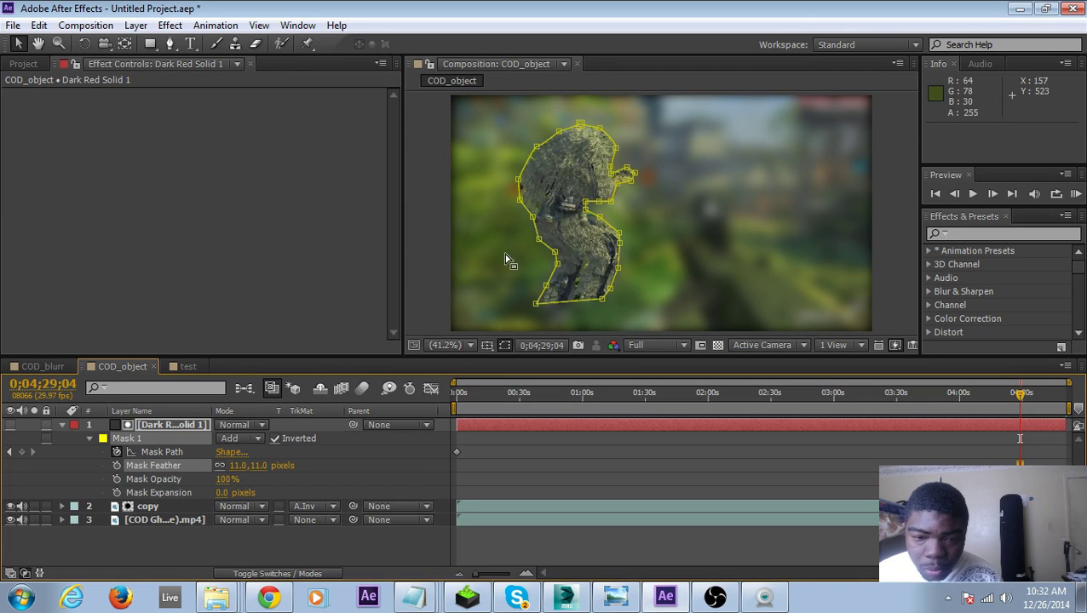
click(413, 262)
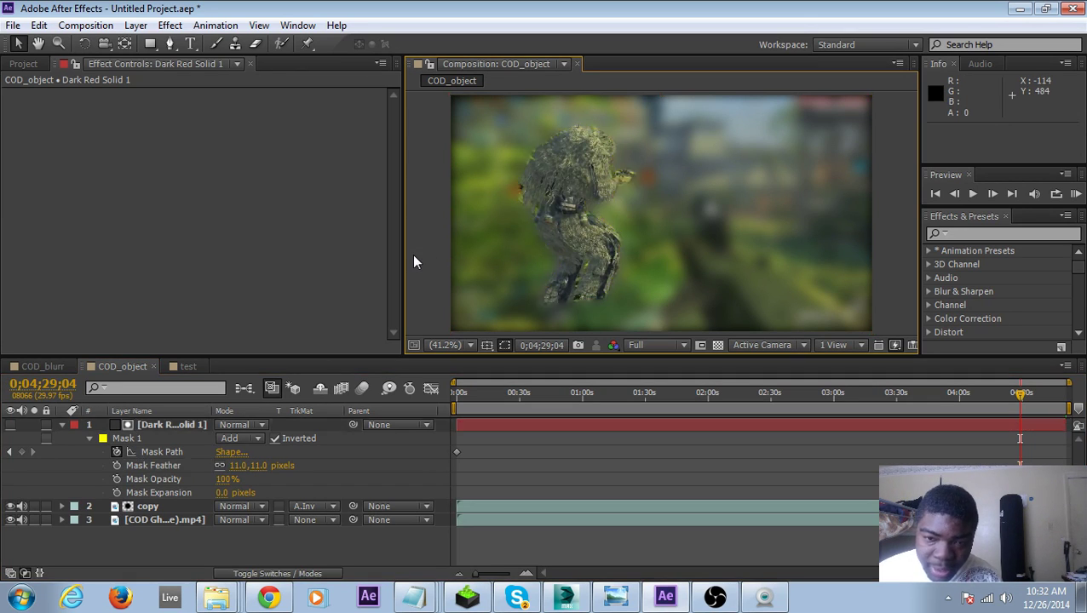
click(176, 427)
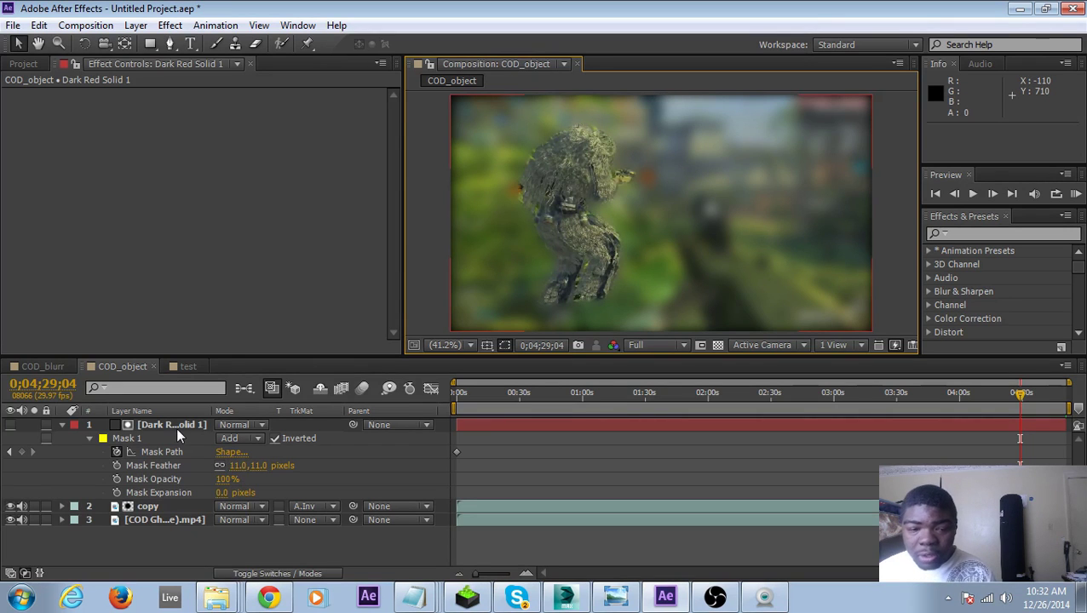
- Select Mask 1 of Dark Red Solid 1, check the edge with mask outlines hidden and shown, and collapse the layer's properties
click(171, 438)
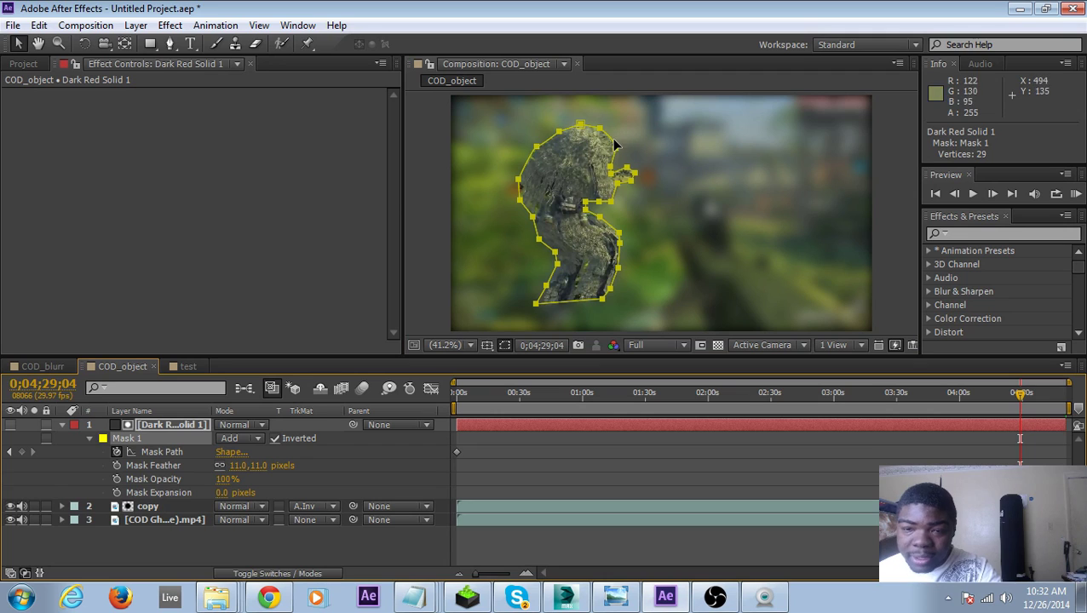
click(507, 350)
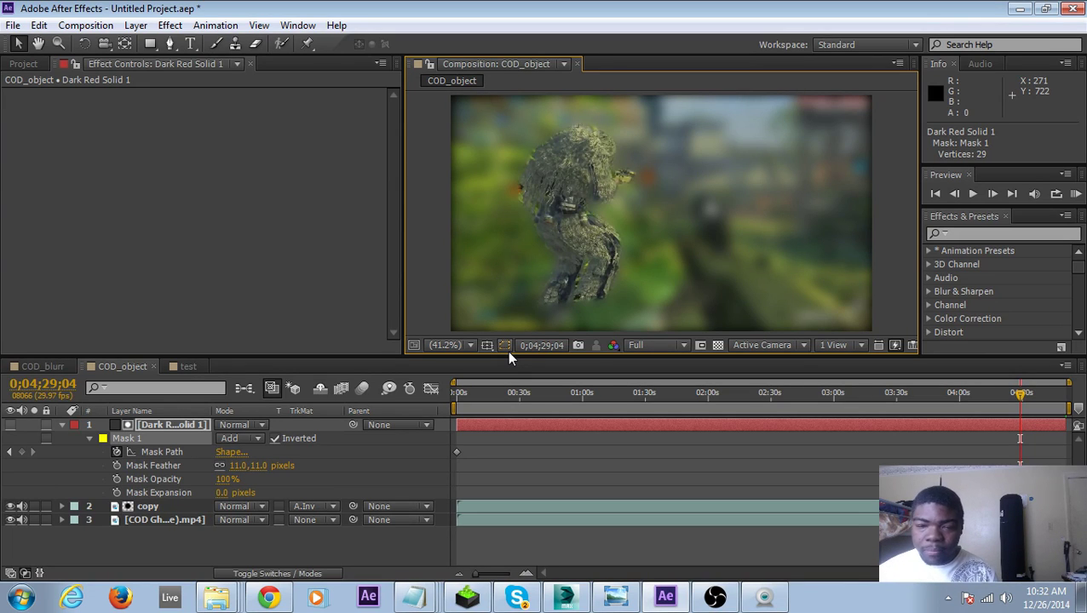
click(507, 351)
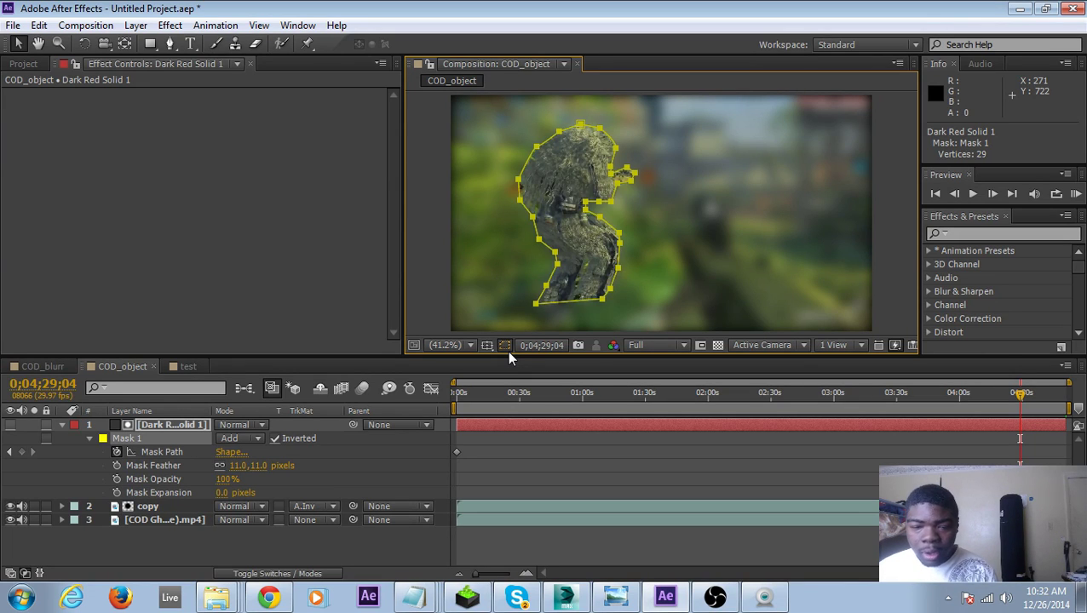
click(69, 425)
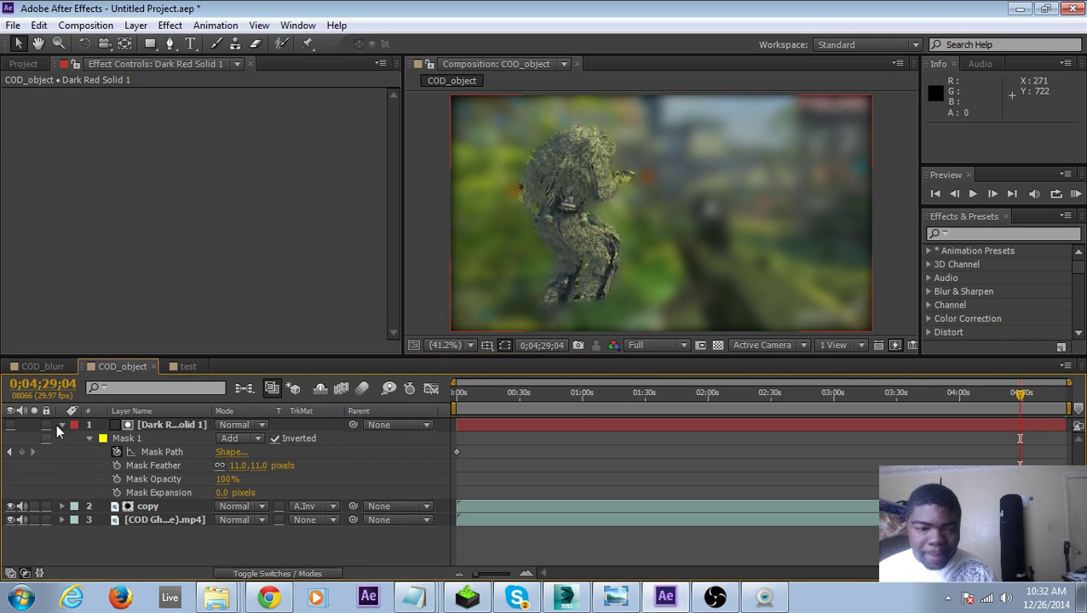
click(61, 424)
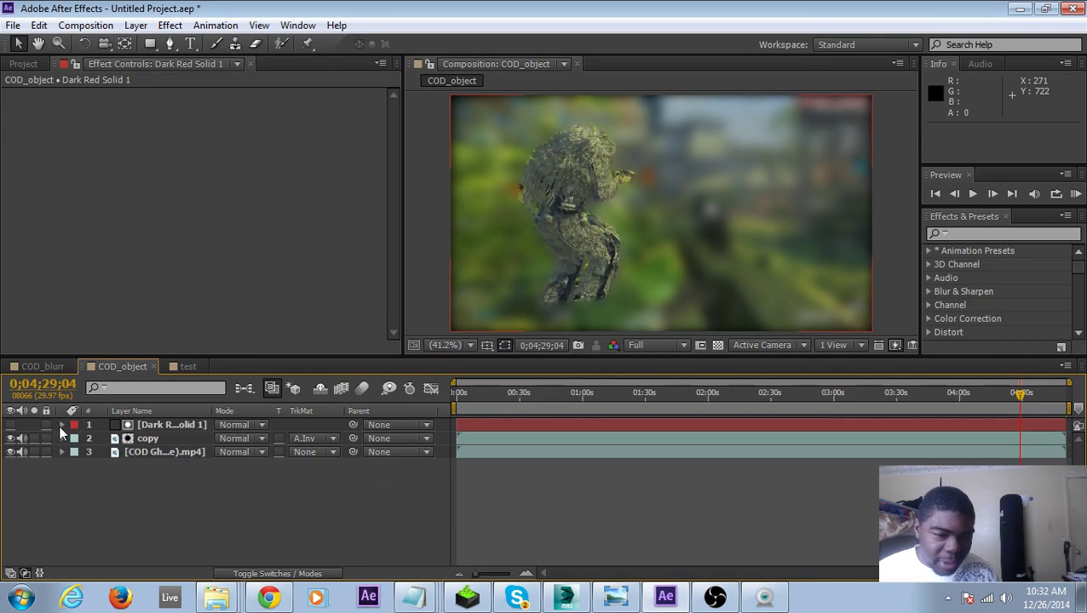
- Remove Fast Blur from the bottom gameplay video layer and delete the copy layer
click(148, 451)
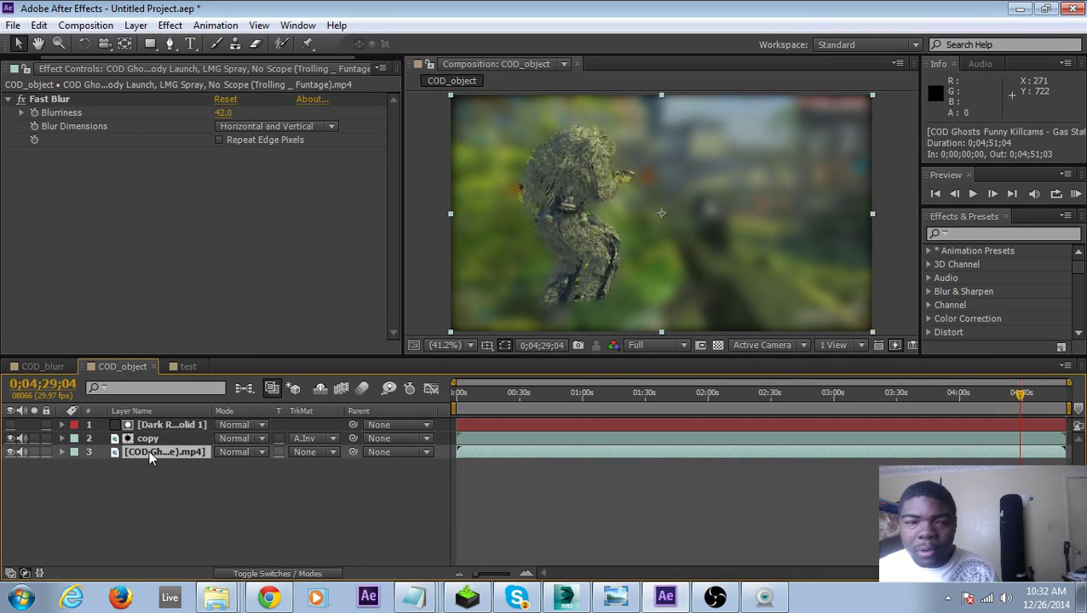
click(62, 99)
key(Delete)
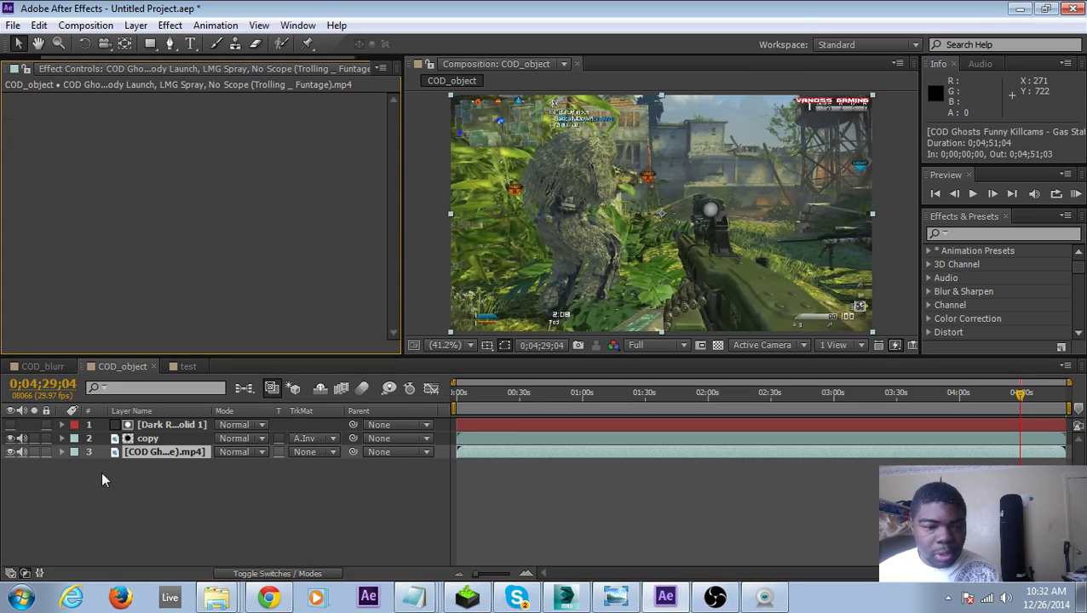
click(147, 439)
key(Delete)
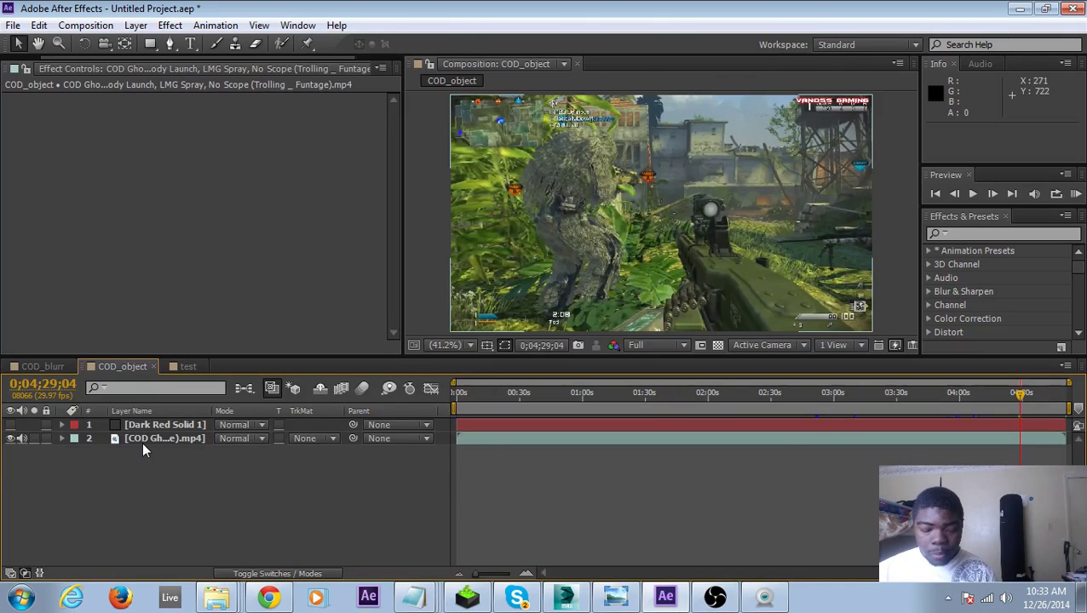
- Create a red 1280 x 720 px solid and scale it down to about 47% by 54%
key(ctrl+y)
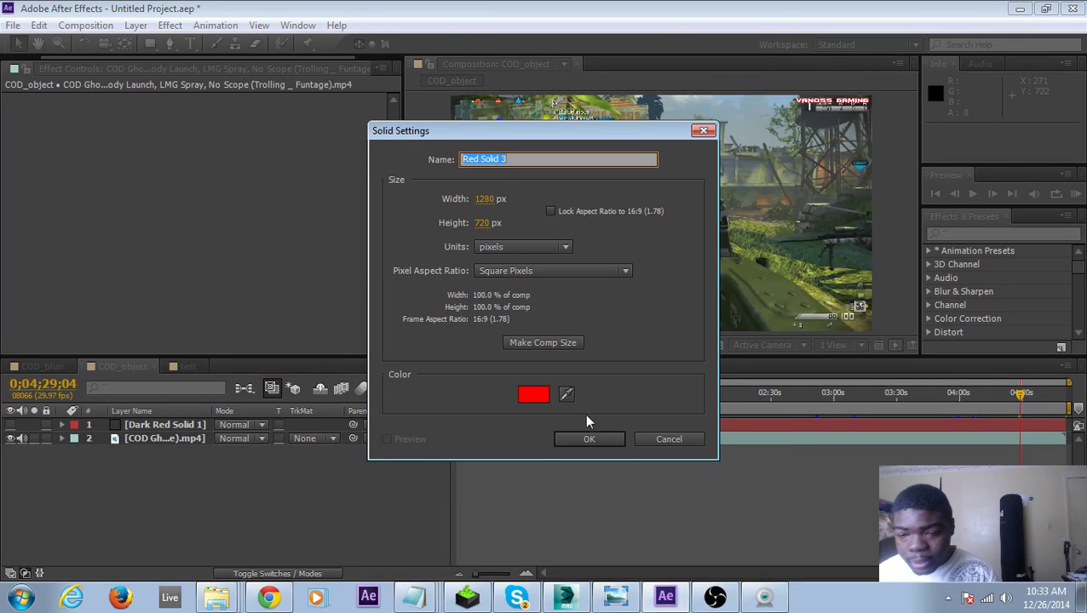
click(588, 437)
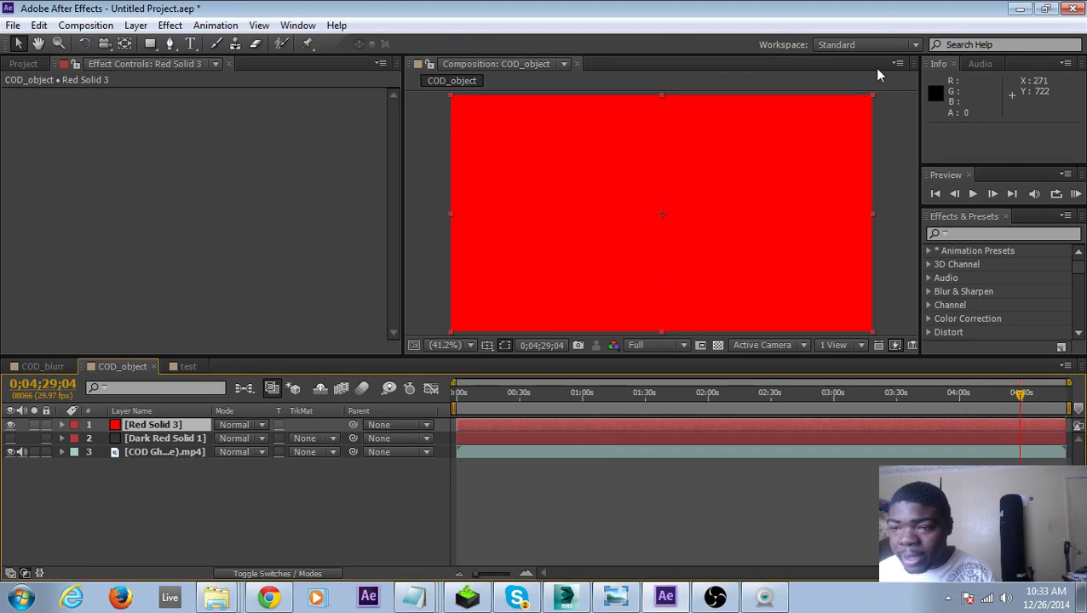
drag(871, 94, 759, 147)
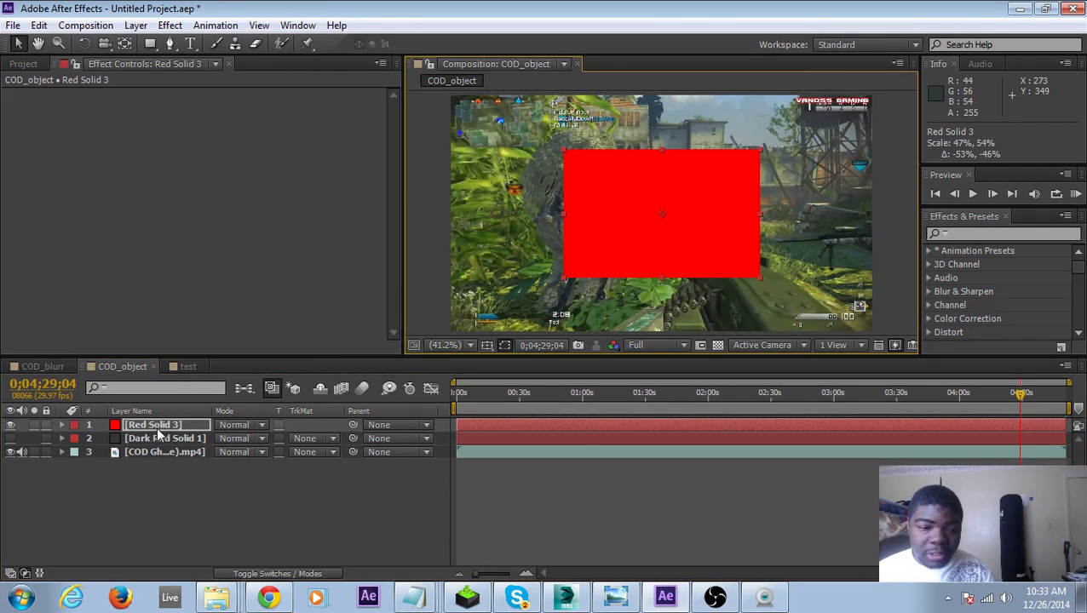
- Place the red solid directly below Dark Red Solid 1 and set its track matte to Alpha Inverted Matte
drag(156, 430, 163, 453)
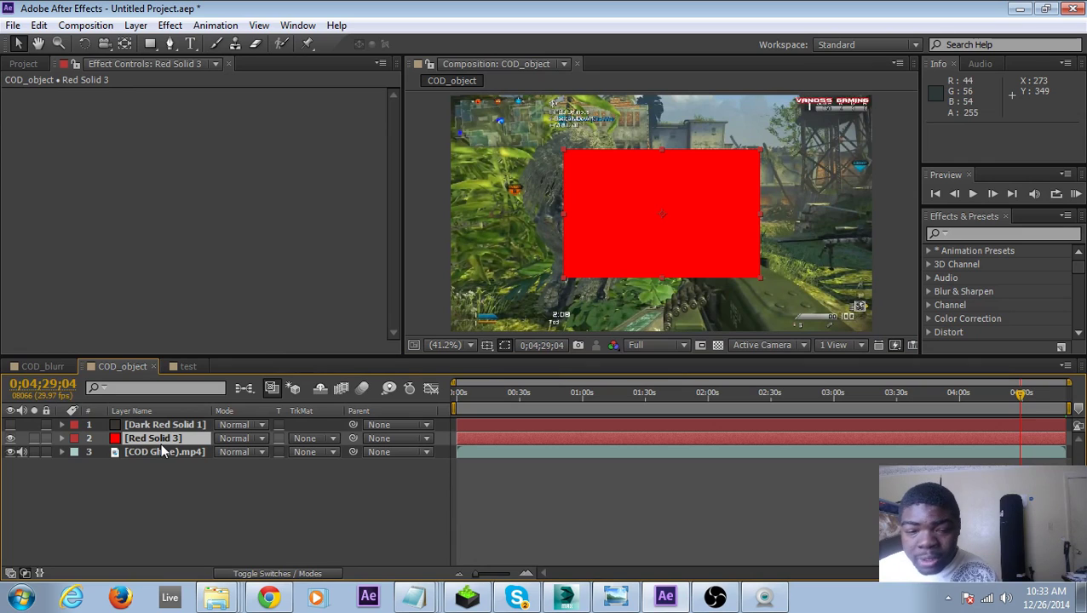
click(312, 441)
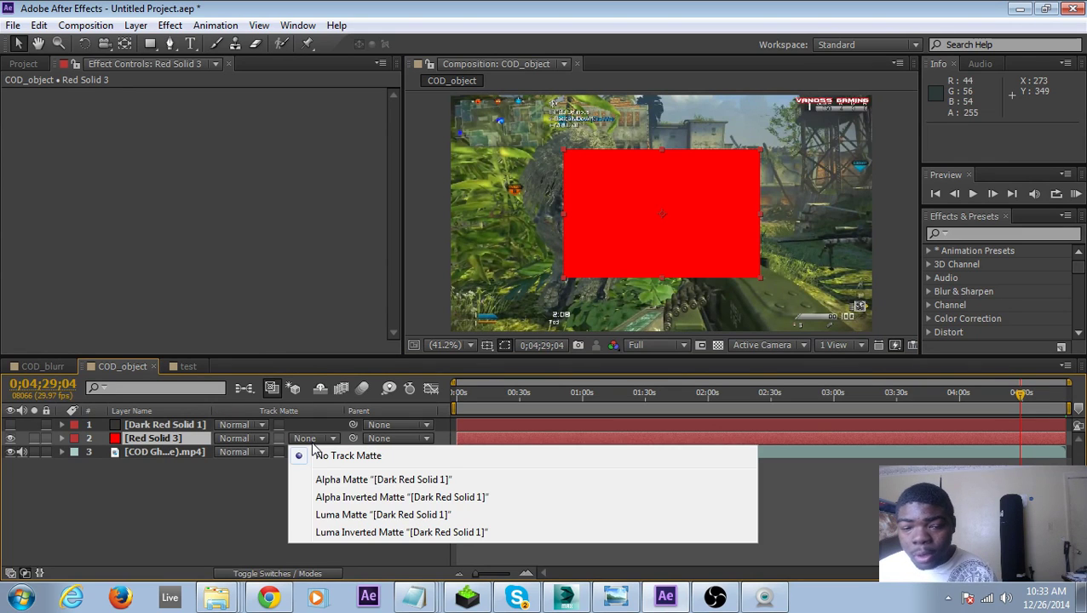
click(328, 501)
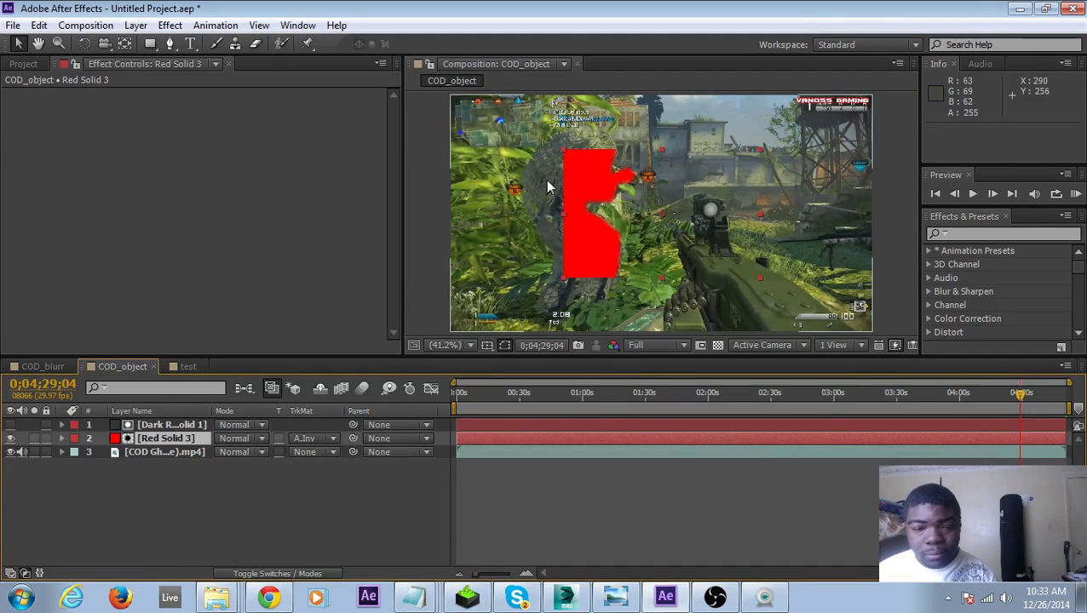
- Reveal all mask properties of Dark Red Solid 1, turn off Inverted for Mask 1, and collapse the layer
click(189, 426)
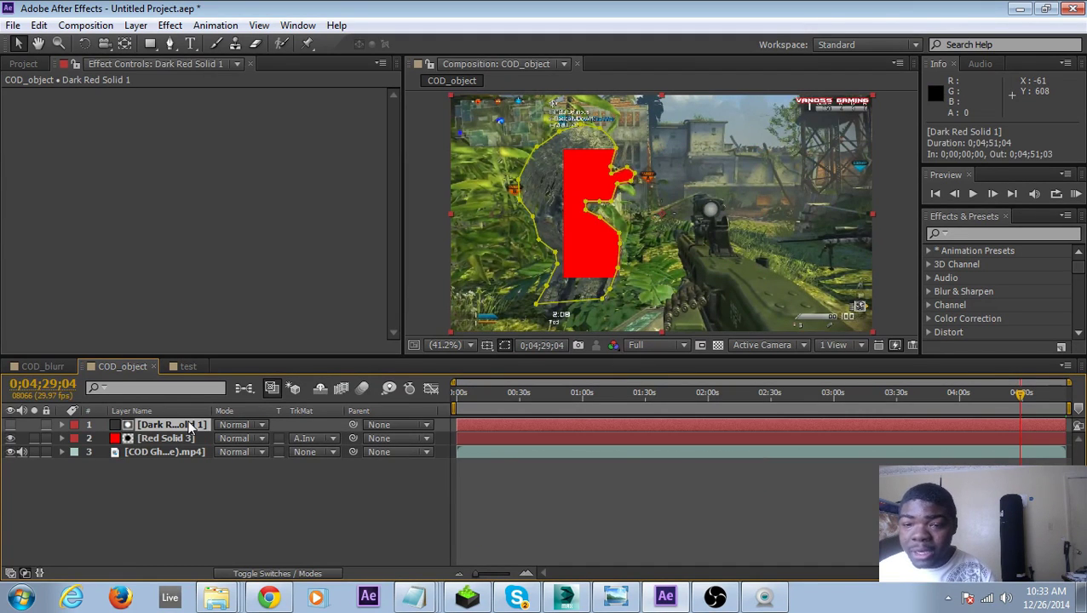
key(m)
key(m)
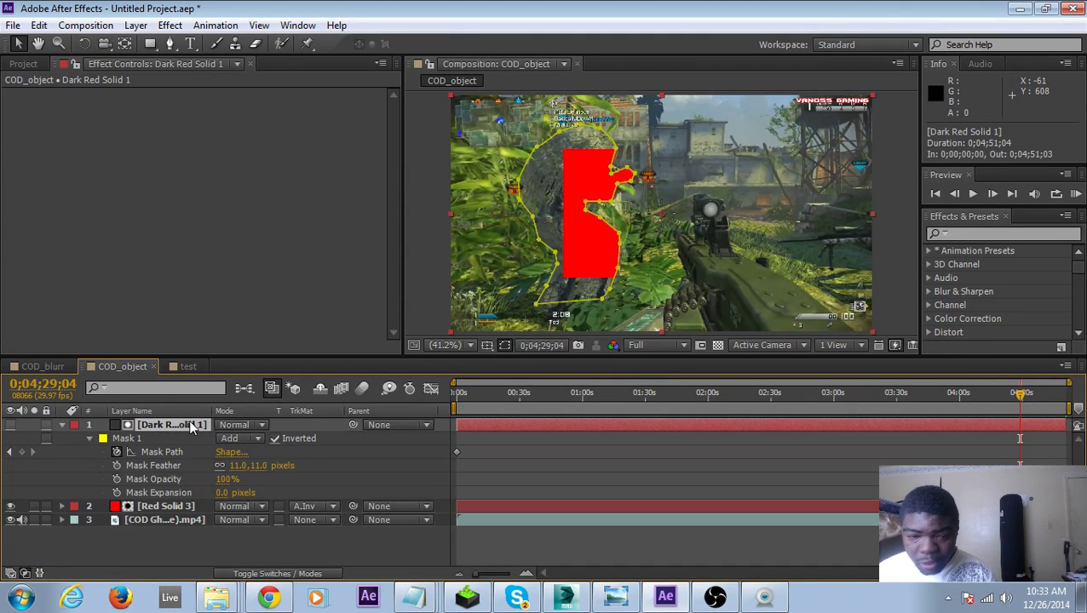
click(273, 439)
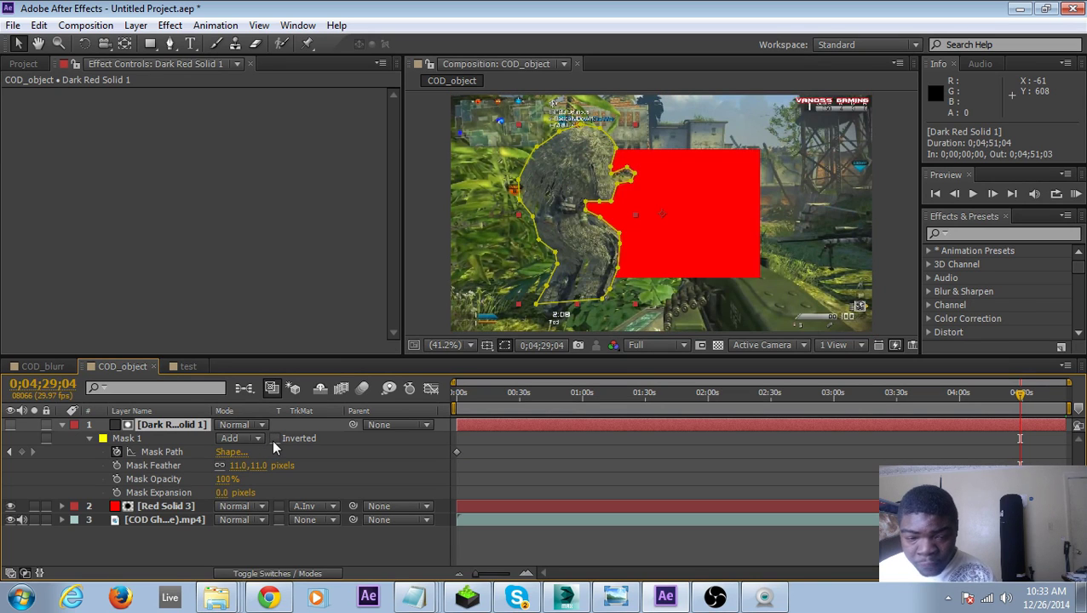
click(61, 424)
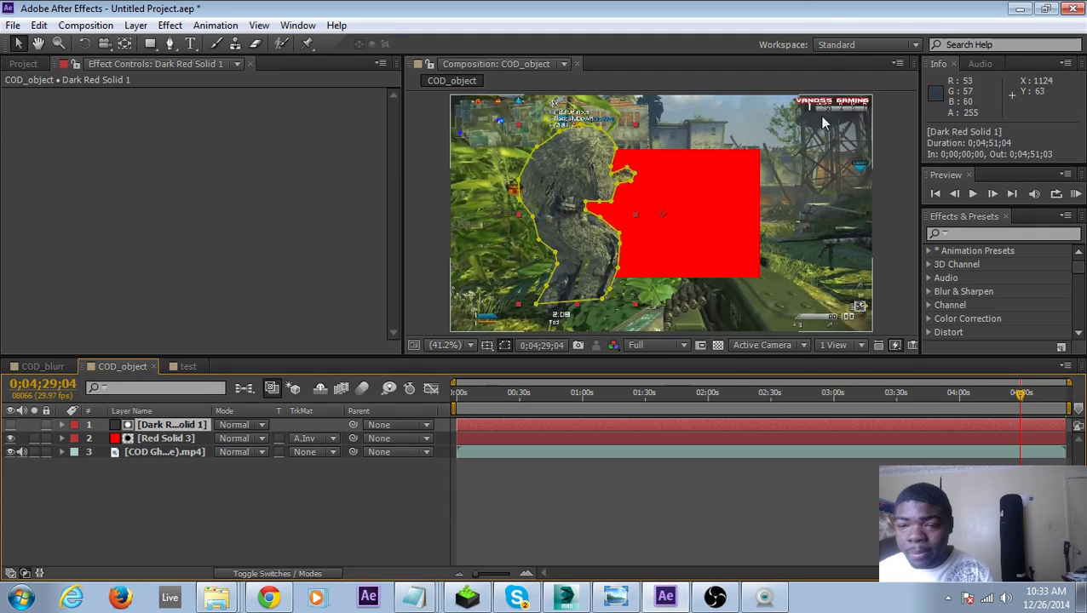
- Move the red solid up behind the soldier to a position of about 628, 263
mouse_move(703, 166)
mouse_down()
mouse_move(556, 145)
mouse_move(699, 144)
mouse_up()
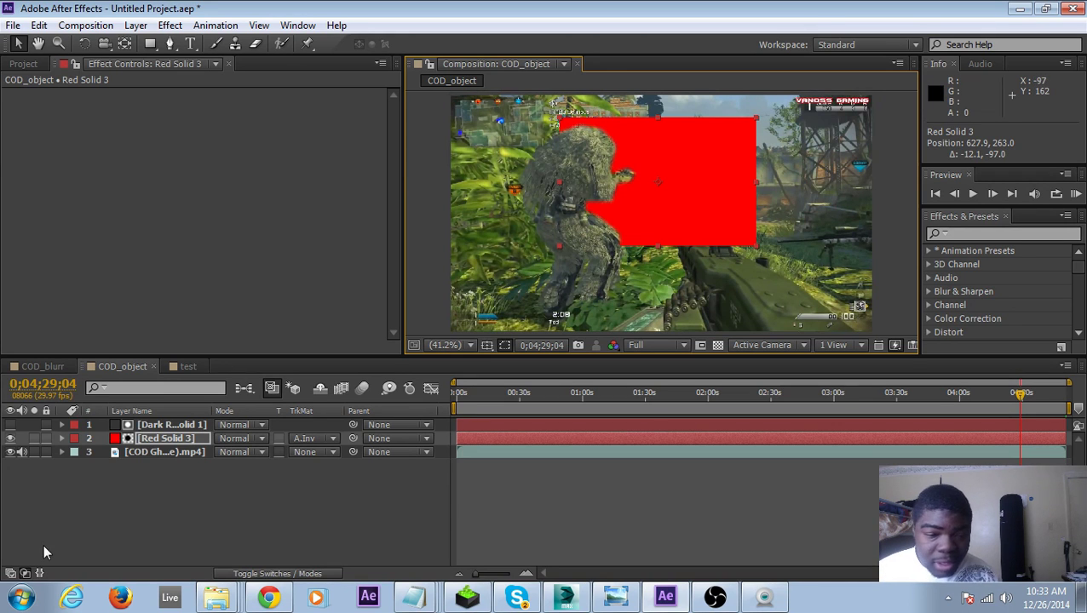
click(178, 426)
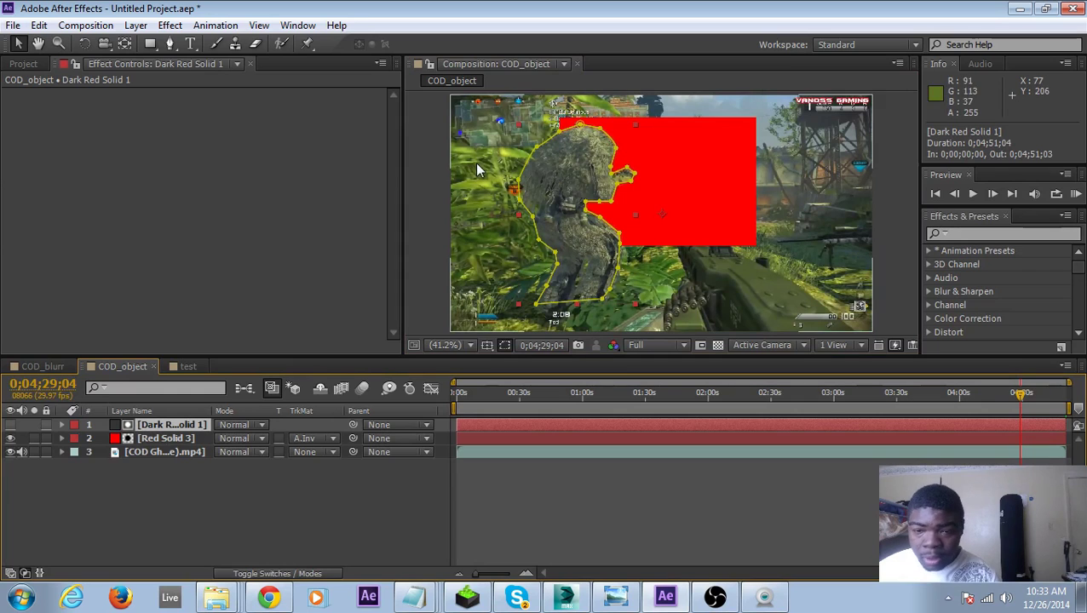
mouse_move(577, 172)
mouse_down()
mouse_move(673, 162)
mouse_move(519, 158)
mouse_move(667, 136)
mouse_move(593, 177)
mouse_up()
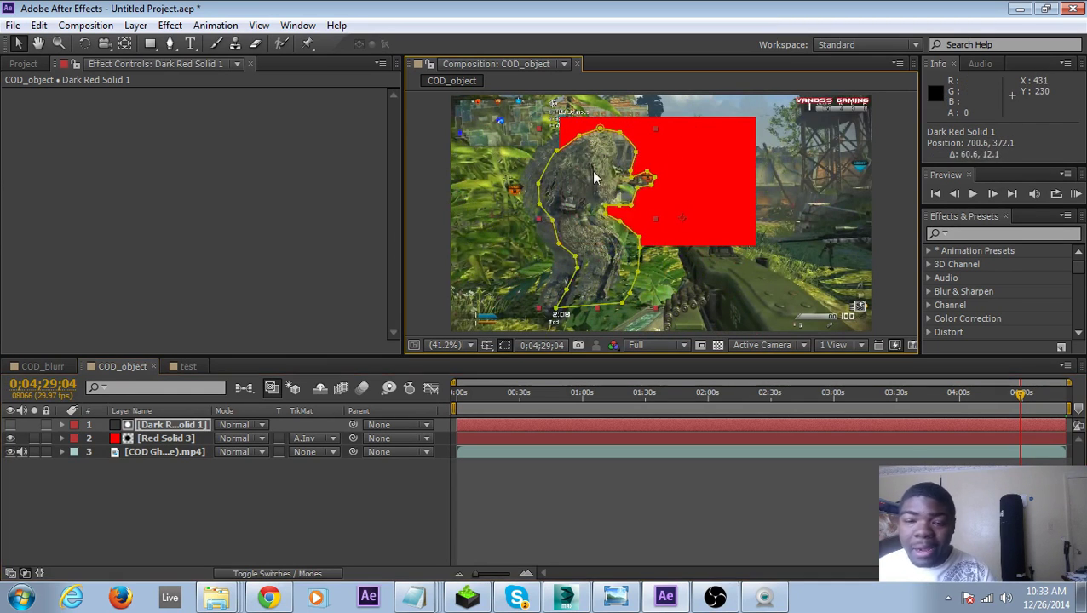
key(ctrl+z)
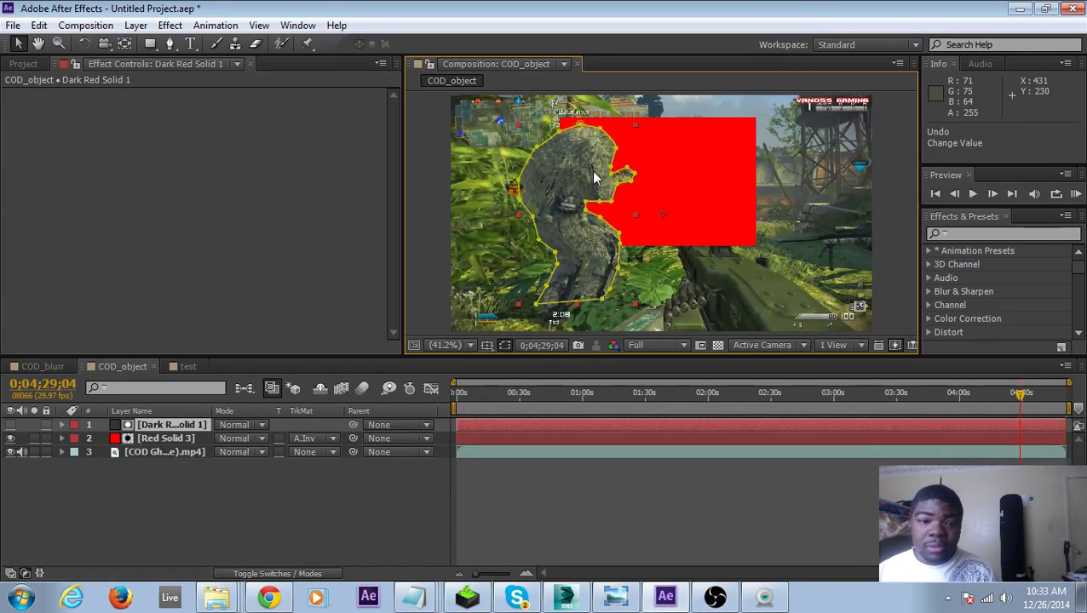
- Select the bottom gameplay video layer and choose the Roto Brush tool
click(176, 452)
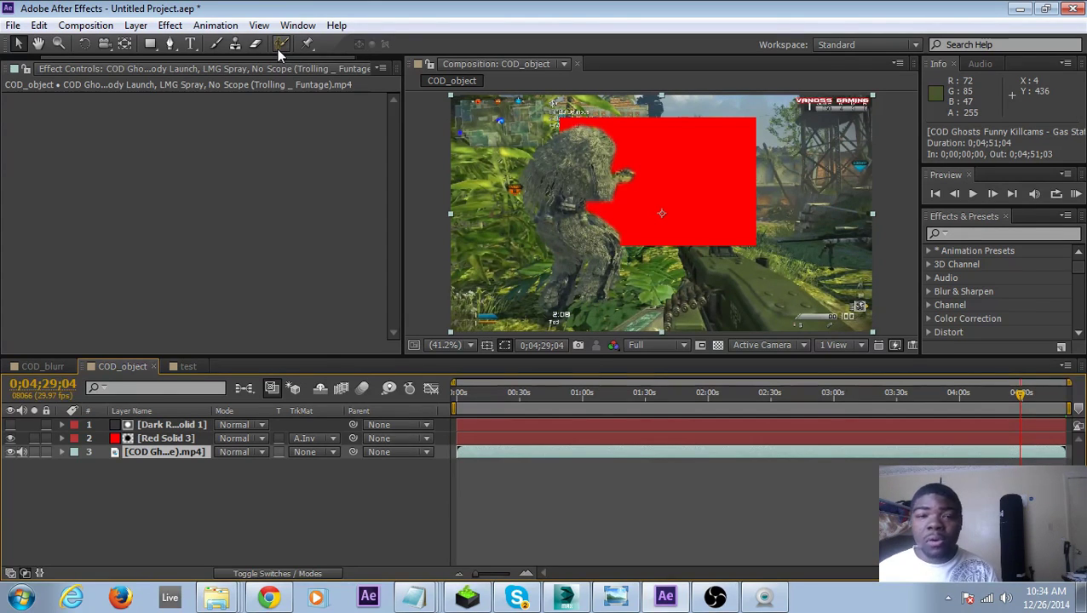
click(280, 45)
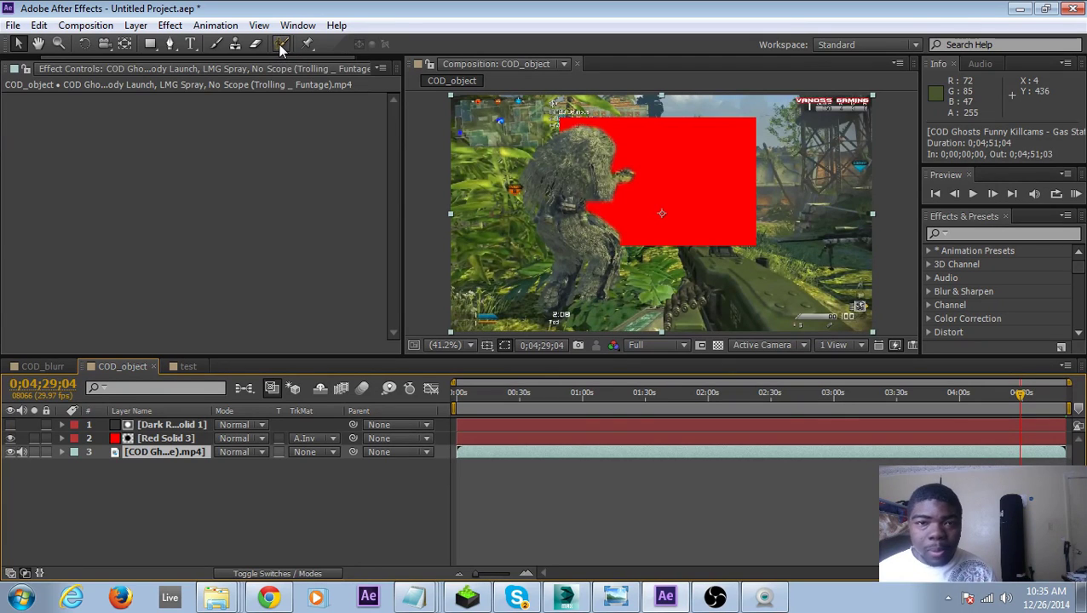